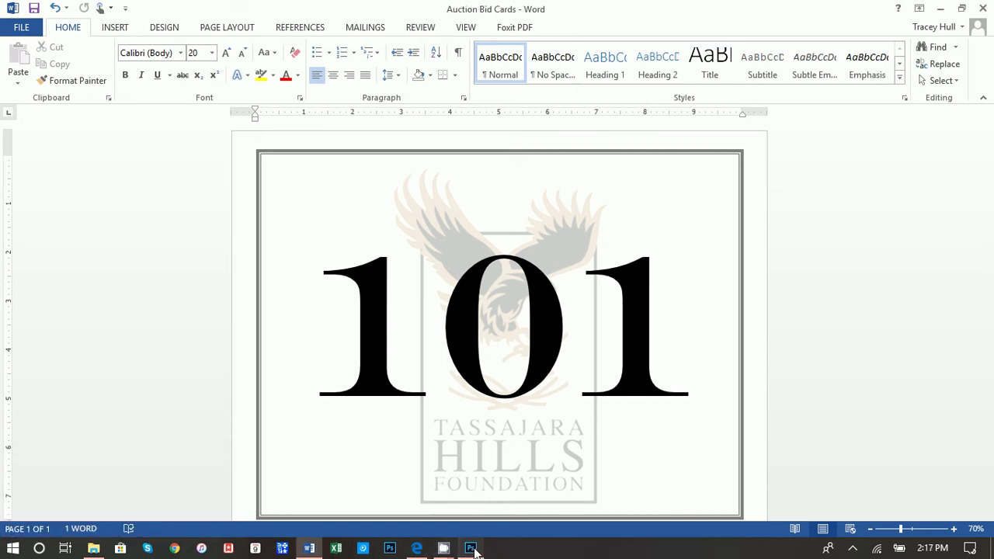
Scroll through the finished bid number PDF, then close it
{"action": "left_click", "coordinate": [470, 548]}
{"action": "scroll", "coordinate": [495, 361], "scroll_direction": "down", "scroll_amount": 9}
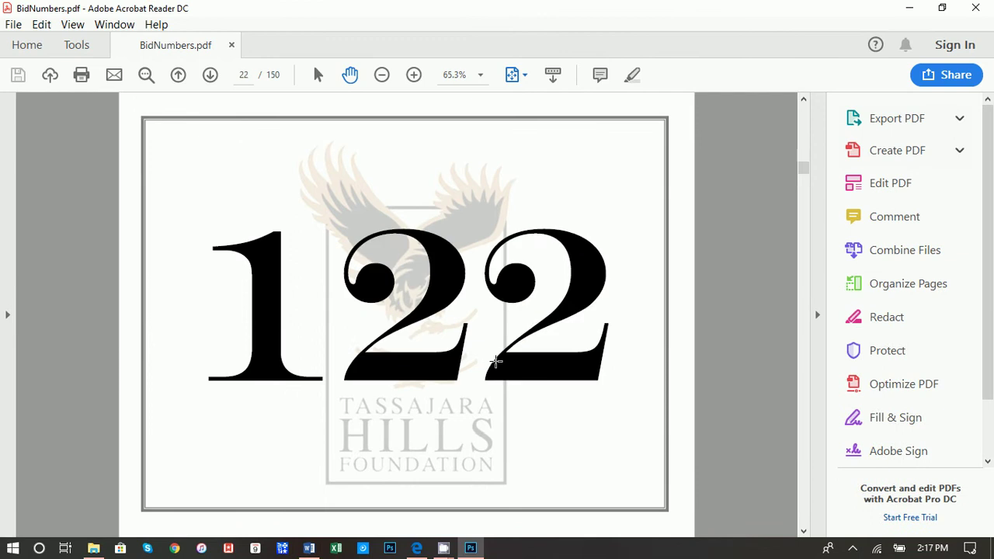
{"action": "scroll", "coordinate": [496, 361], "scroll_direction": "down", "scroll_amount": 20}
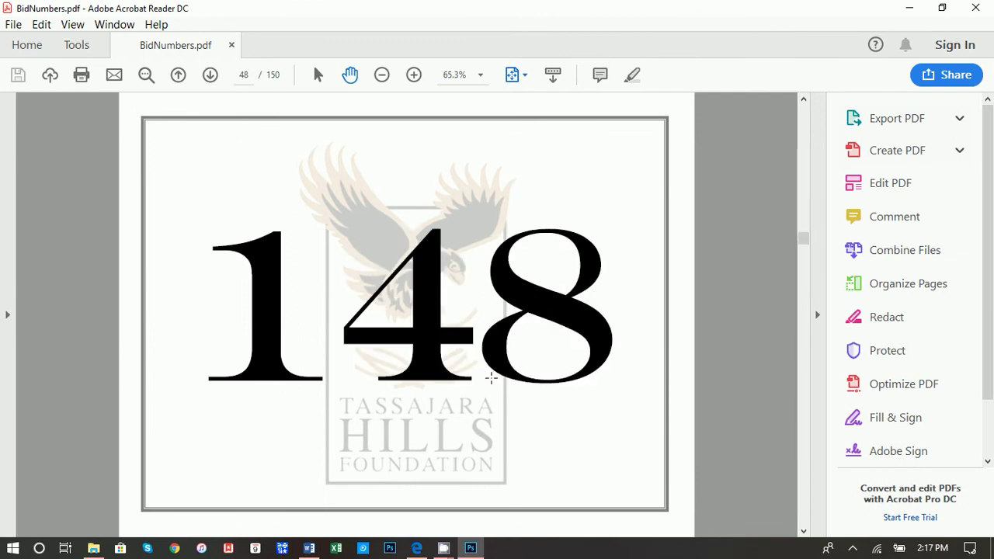
{"action": "scroll", "coordinate": [491, 378], "scroll_direction": "down", "scroll_amount": 20}
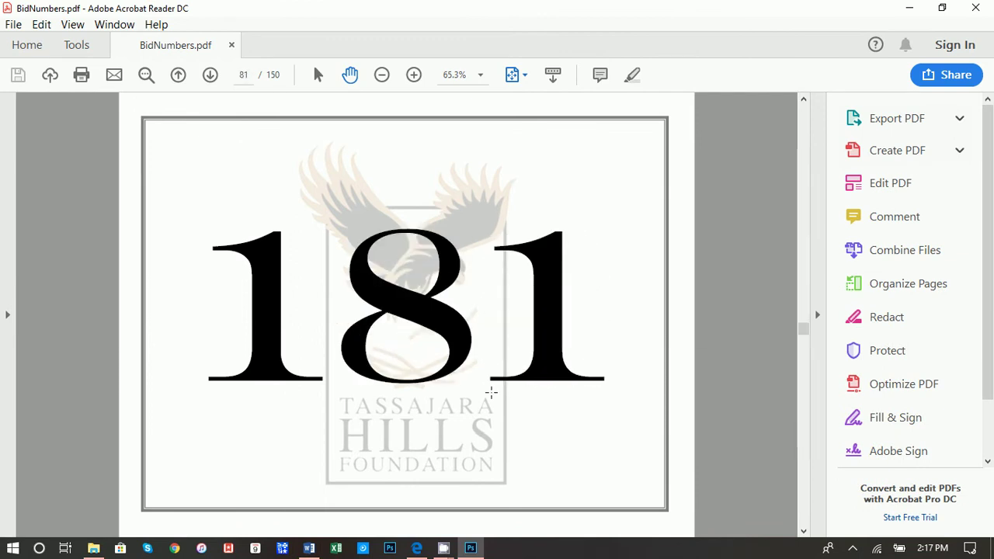
{"action": "left_click_drag", "start_coordinate": [807, 338], "coordinate": [784, 118]}
{"action": "scroll", "coordinate": [649, 413], "scroll_direction": "up", "scroll_amount": 6}
{"action": "scroll", "coordinate": [648, 413], "scroll_direction": "up", "scroll_amount": 2}
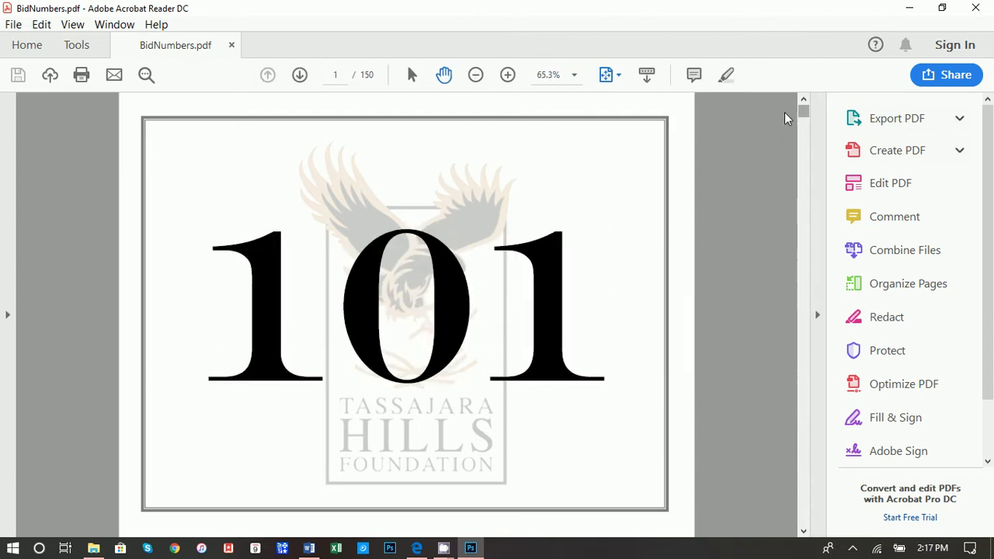
{"action": "left_click", "coordinate": [908, 8]}
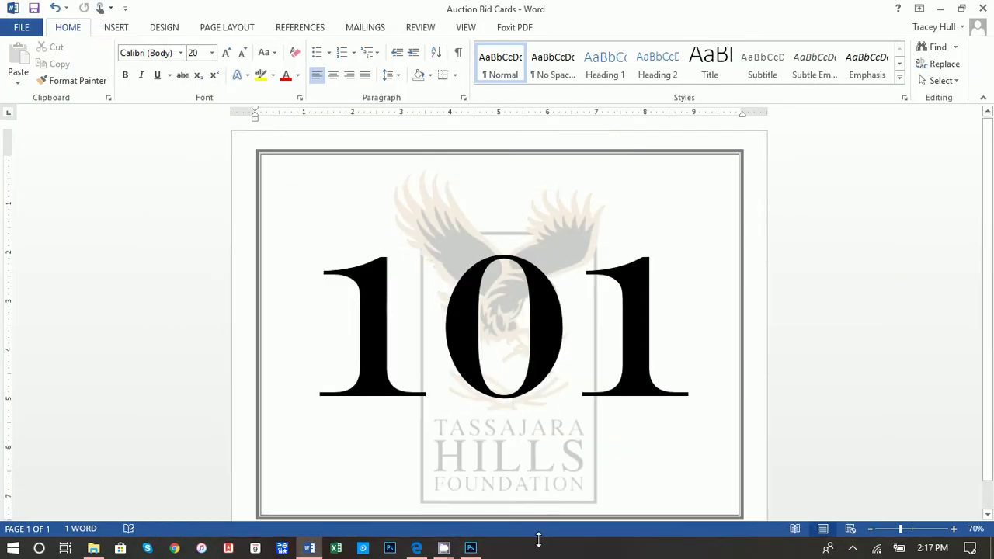
Browse the YouTube channel in the web browser
{"action": "left_click", "coordinate": [417, 548]}
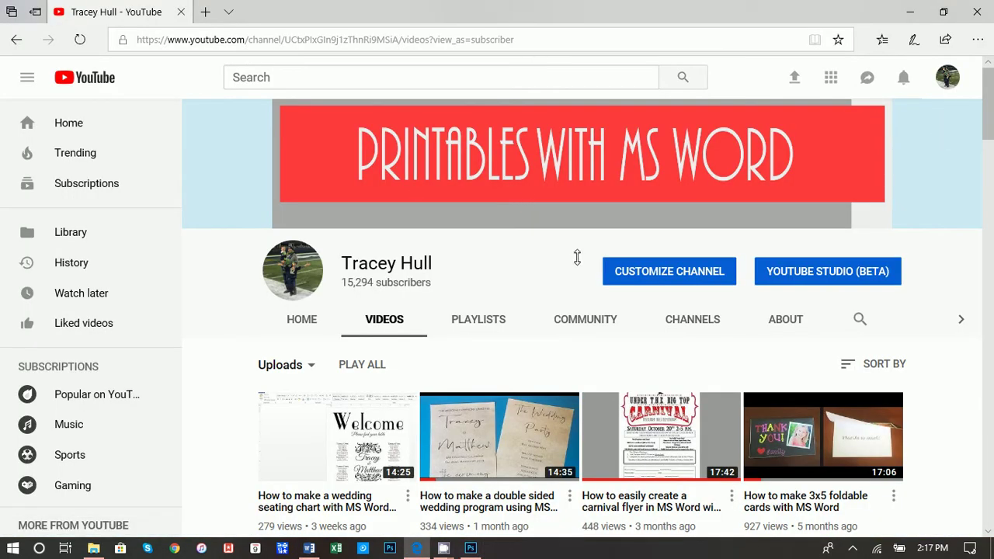
{"action": "scroll", "coordinate": [497, 419], "scroll_direction": "down", "scroll_amount": 3}
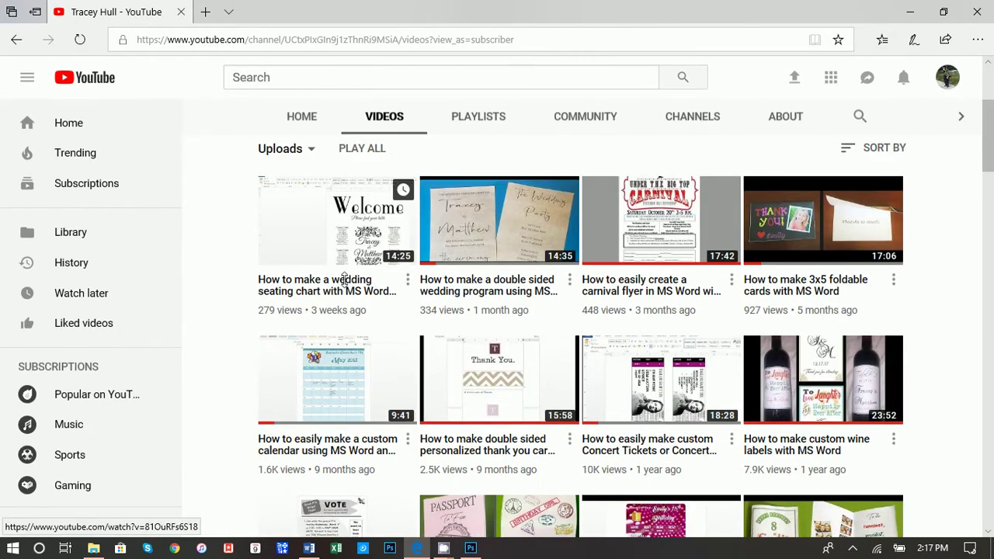
{"action": "scroll", "coordinate": [341, 279], "scroll_direction": "down", "scroll_amount": 1}
{"action": "scroll", "coordinate": [774, 344], "scroll_direction": "down", "scroll_amount": 10}
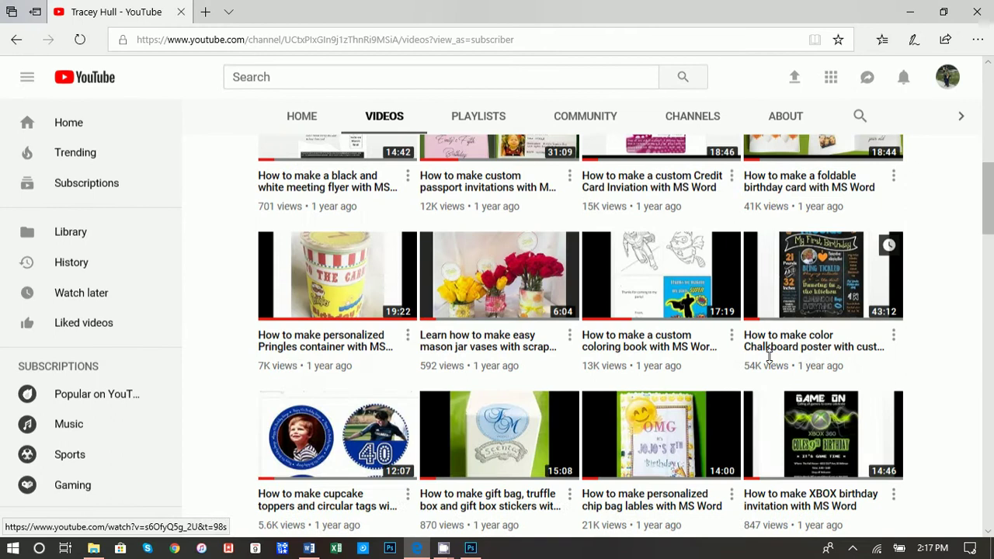
{"action": "scroll", "coordinate": [530, 353], "scroll_direction": "down", "scroll_amount": 3}
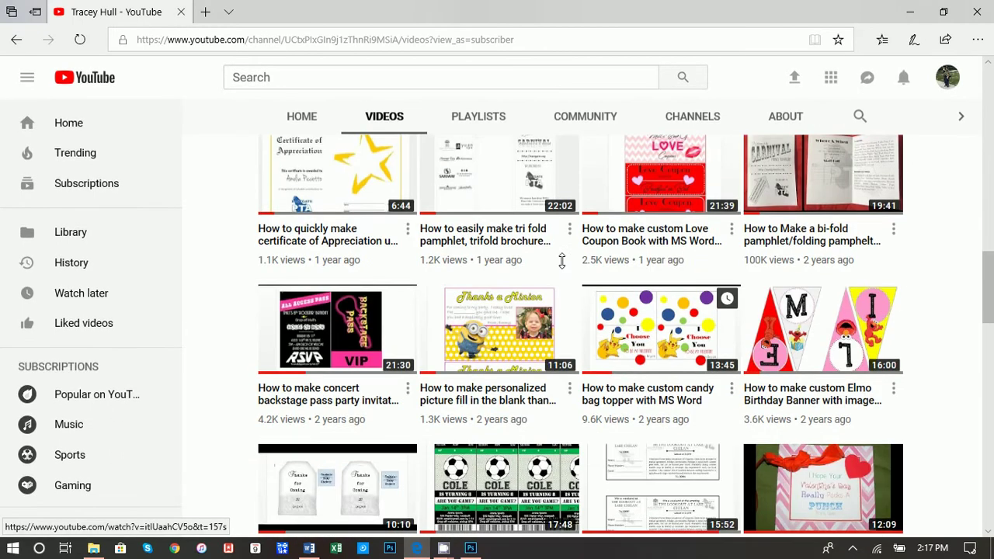
{"action": "scroll", "coordinate": [621, 311], "scroll_direction": "down", "scroll_amount": 3}
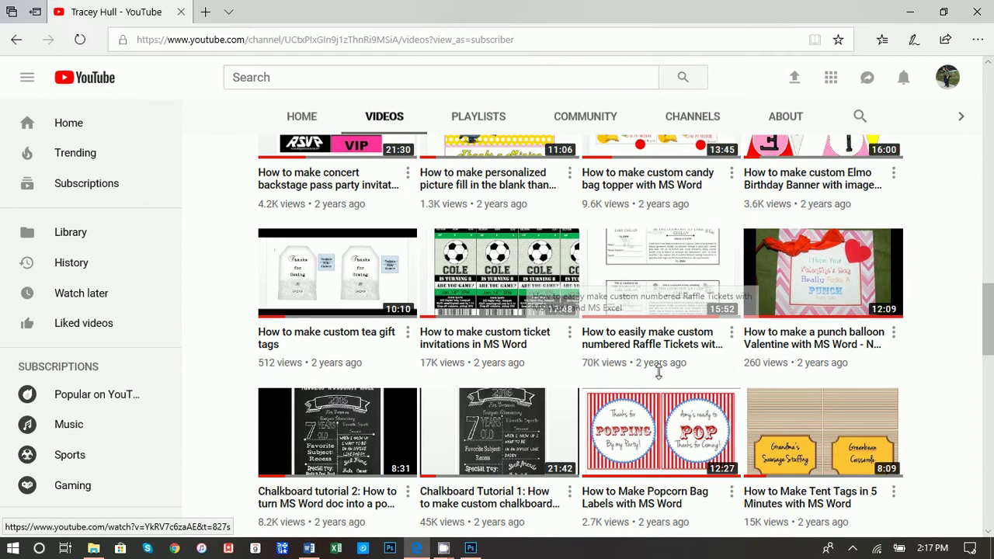
{"action": "scroll", "coordinate": [642, 336], "scroll_direction": "down", "scroll_amount": 10}
{"action": "scroll", "coordinate": [650, 401], "scroll_direction": "down", "scroll_amount": 4}
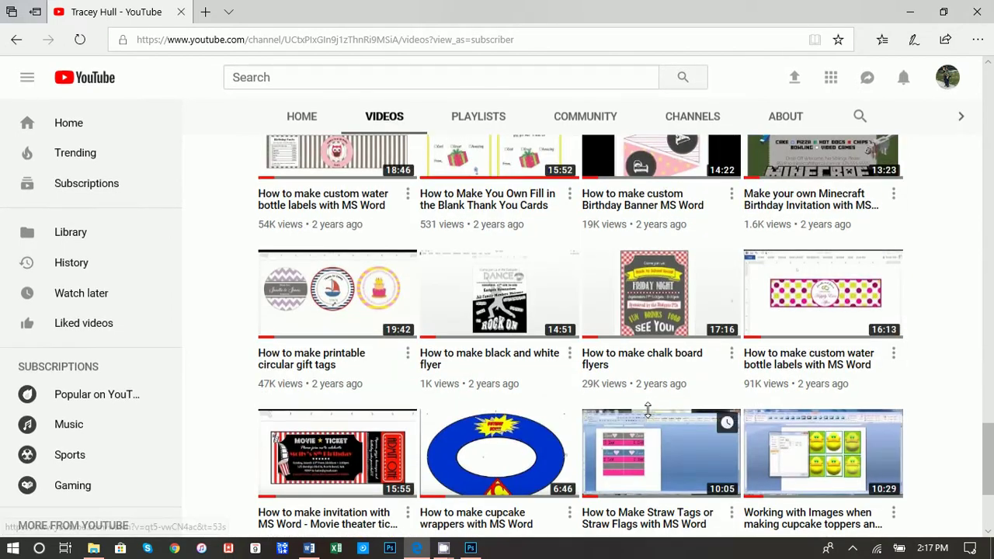
{"action": "scroll", "coordinate": [646, 411], "scroll_direction": "up", "scroll_amount": 4}
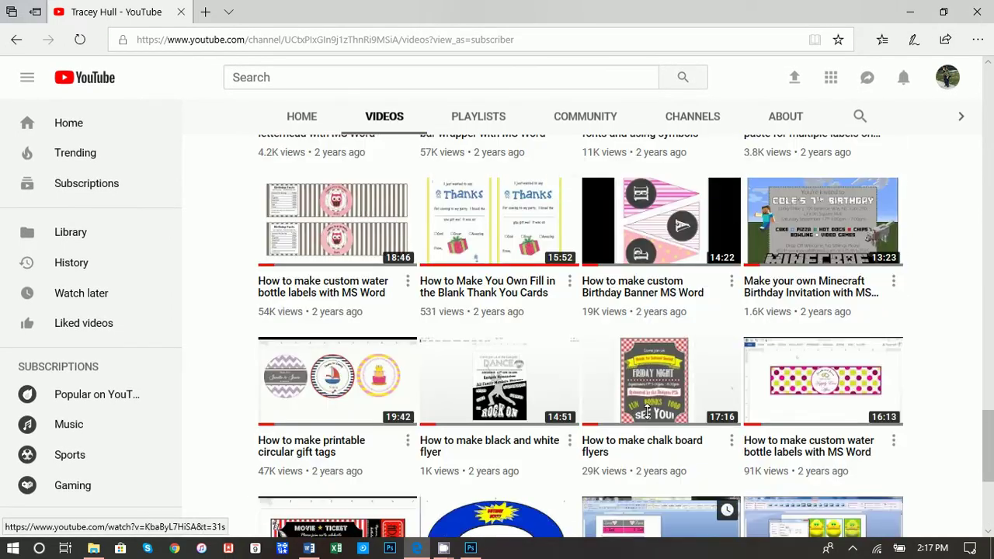
{"action": "scroll", "coordinate": [646, 411], "scroll_direction": "up", "scroll_amount": 2}
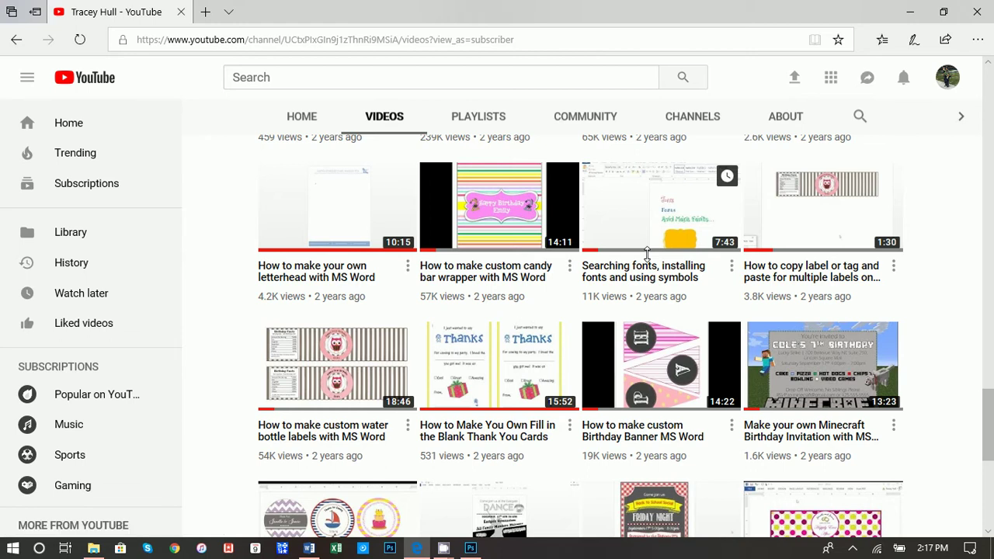
Close the browser, look over the bid card PDF again, and return to Word
{"action": "left_click", "coordinate": [907, 11]}
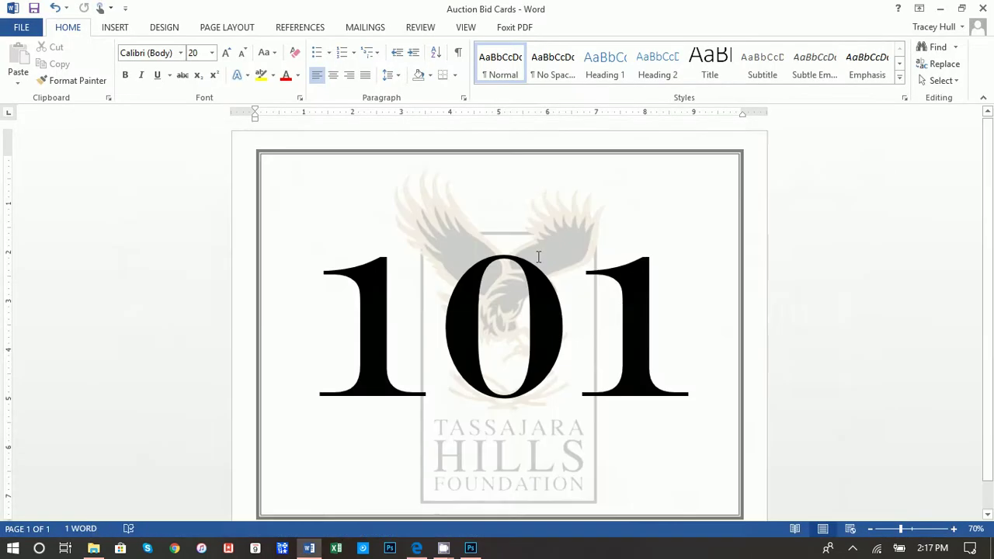
{"action": "scroll", "coordinate": [510, 417], "scroll_direction": "down", "scroll_amount": 1}
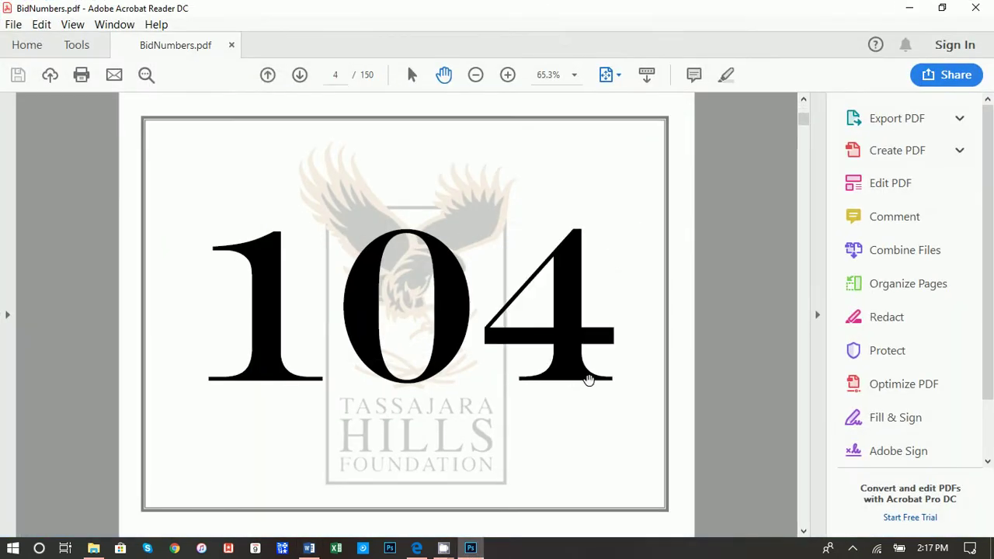
{"action": "scroll", "coordinate": [587, 380], "scroll_direction": "down", "scroll_amount": 3}
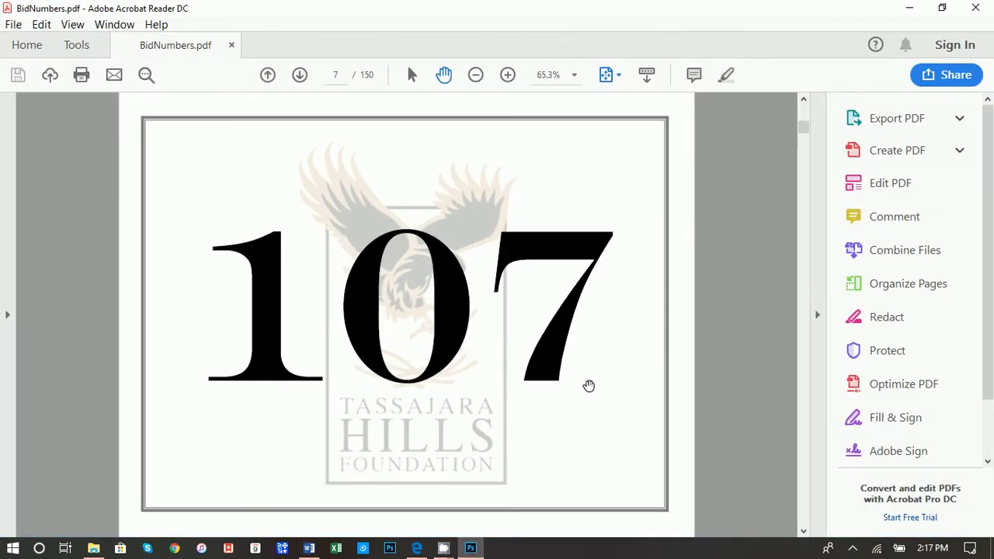
{"action": "scroll", "coordinate": [588, 386], "scroll_direction": "down", "scroll_amount": 13}
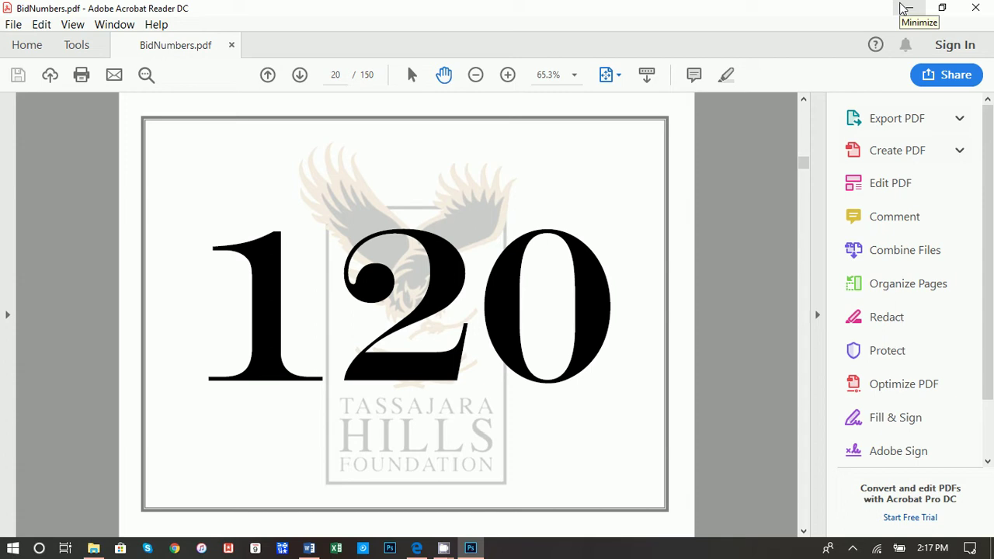
{"action": "scroll", "coordinate": [670, 287], "scroll_direction": "down", "scroll_amount": 3}
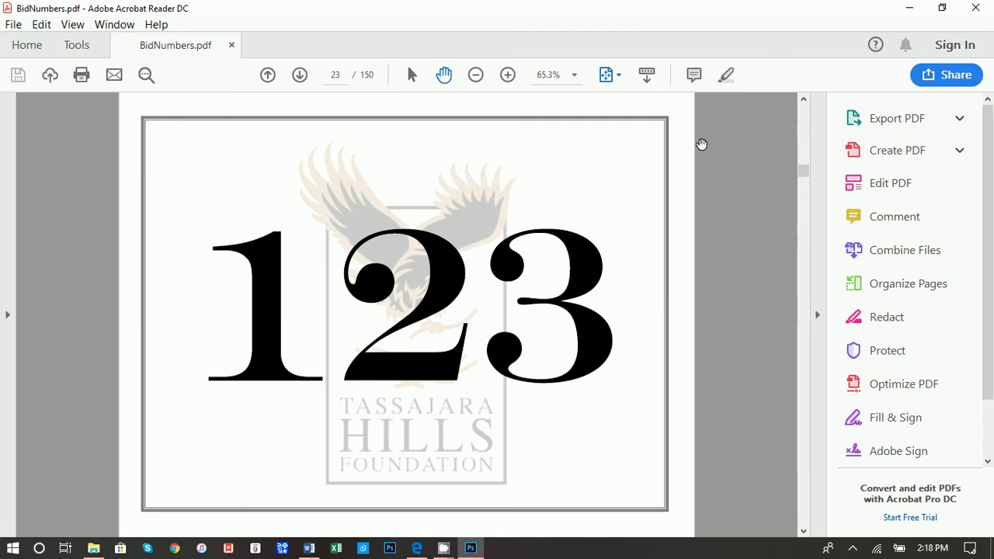
{"action": "left_click", "coordinate": [909, 8]}
{"action": "scroll", "coordinate": [699, 398], "scroll_direction": "up", "scroll_amount": 1}
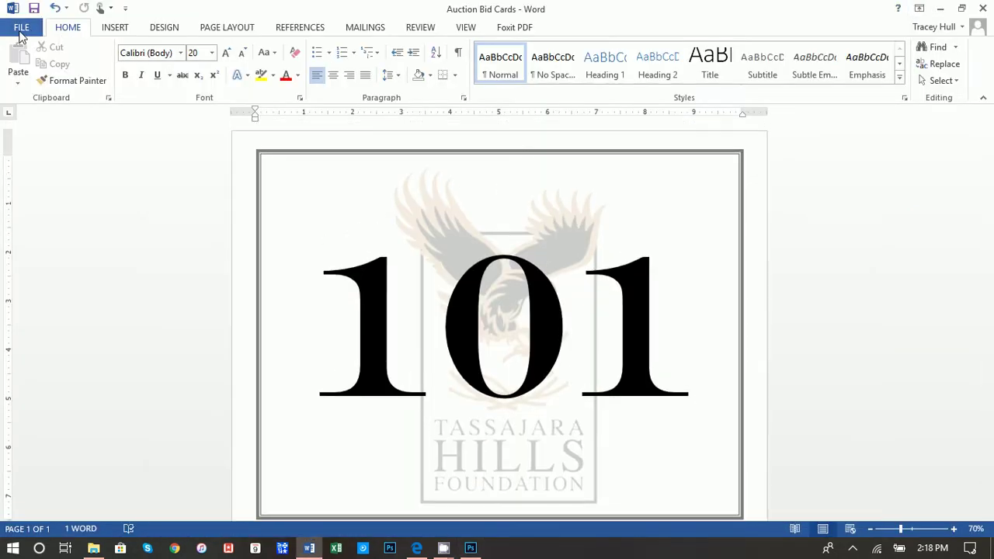
Create a blank document with a landscape page and Narrow 0.5" margins
{"action": "left_click", "coordinate": [20, 30]}
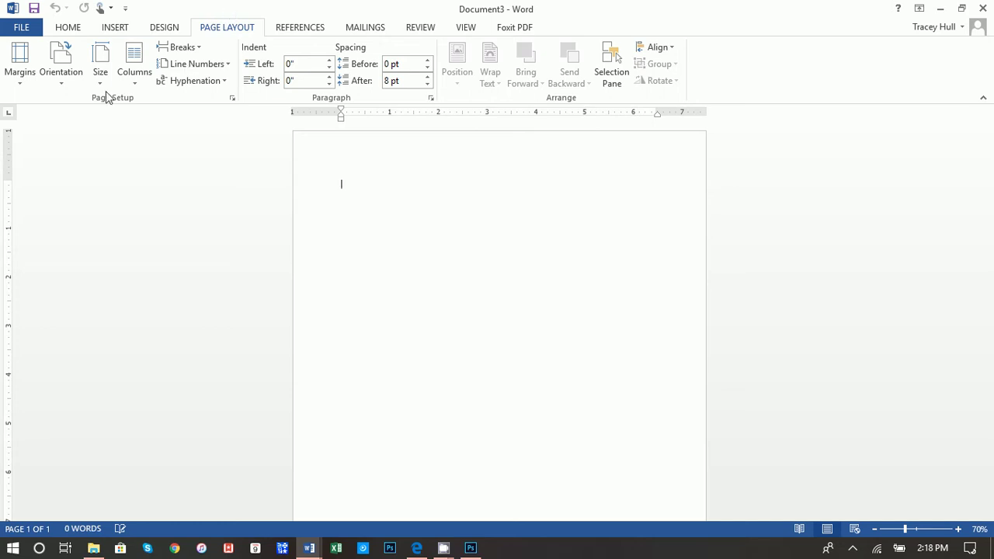
{"action": "left_click", "coordinate": [62, 76]}
{"action": "left_click", "coordinate": [80, 147]}
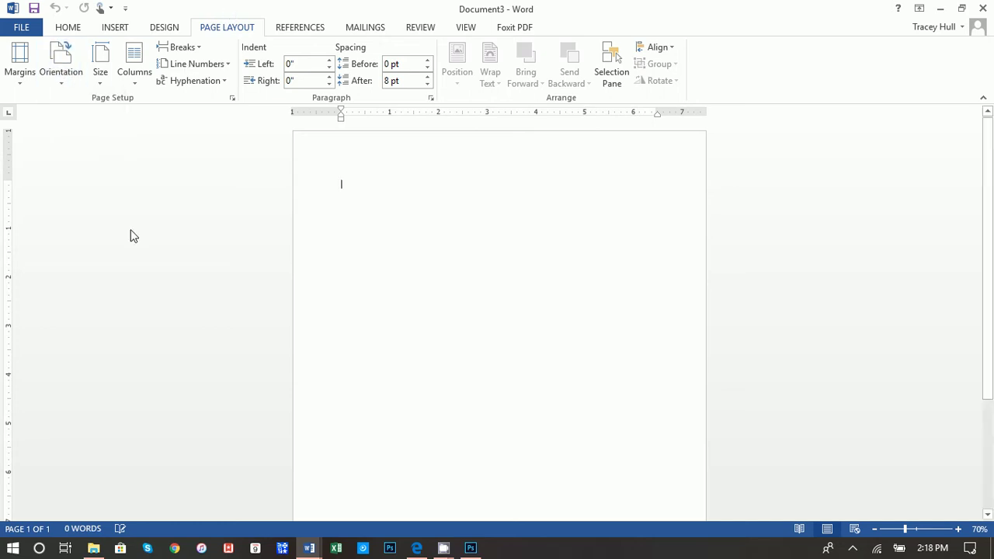
{"action": "left_click", "coordinate": [21, 64]}
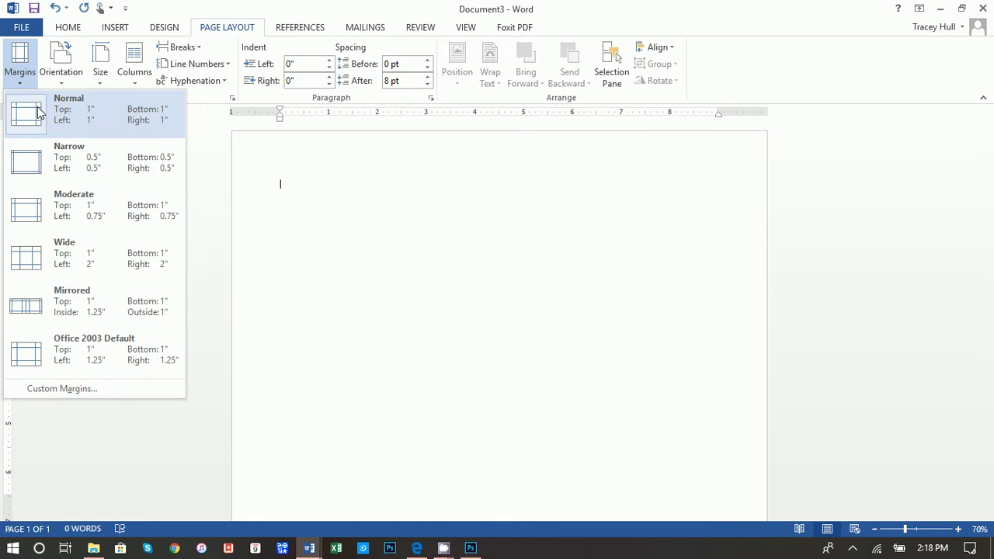
{"action": "left_click", "coordinate": [47, 154]}
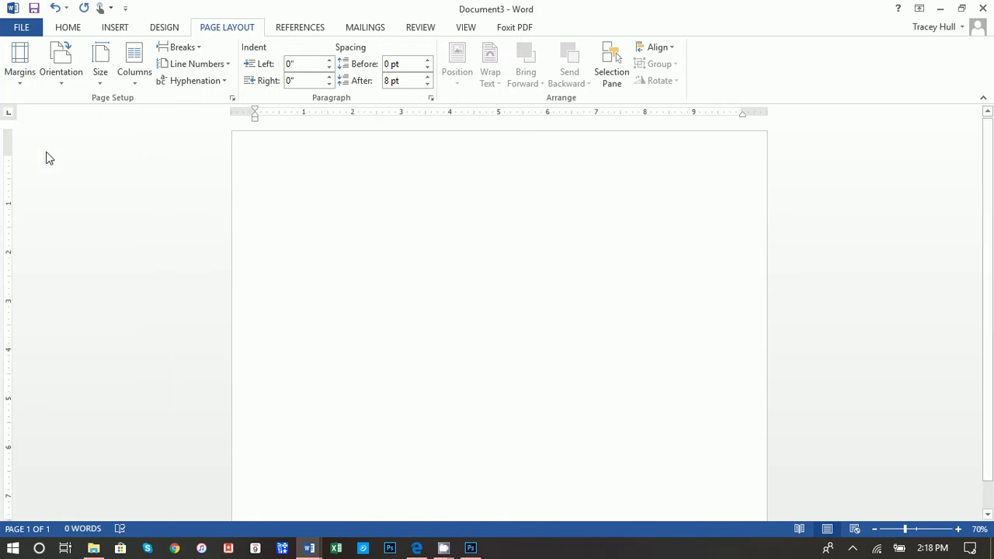
Draw a rectangle and fit it to the page at 7.48" by 9.97"
{"action": "left_click", "coordinate": [117, 28]}
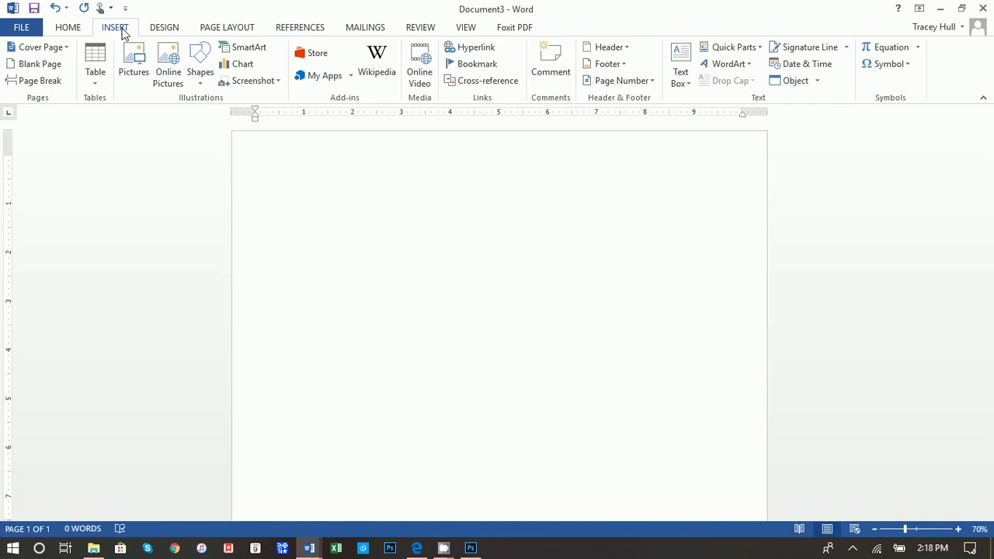
{"action": "left_click", "coordinate": [199, 71]}
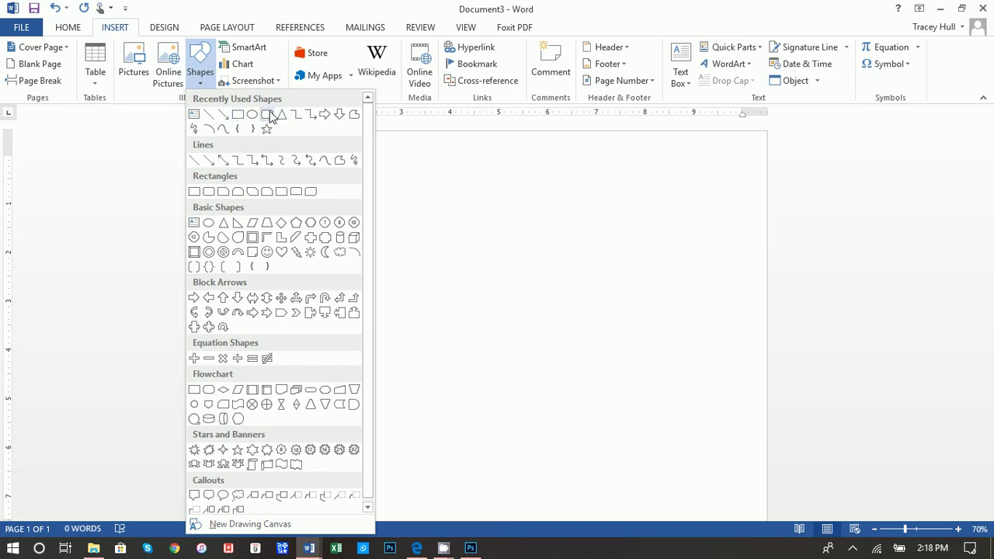
{"action": "left_click", "coordinate": [238, 114]}
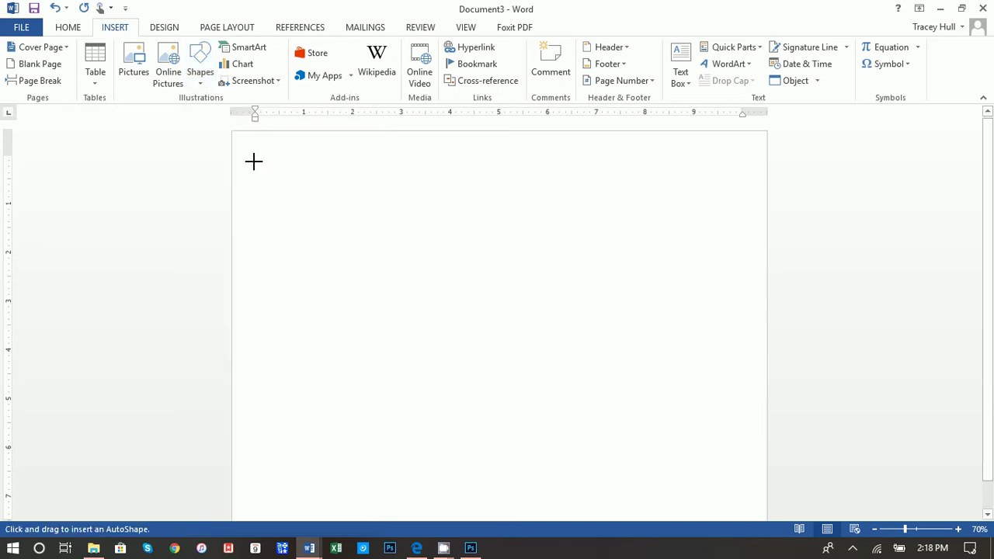
{"action": "mouse_move", "coordinate": [253, 161]}
{"action": "left_mouse_down"}
{"action": "mouse_move", "coordinate": [501, 412]}
{"action": "mouse_move", "coordinate": [703, 497]}
{"action": "mouse_move", "coordinate": [769, 464]}
{"action": "mouse_move", "coordinate": [749, 496]}
{"action": "mouse_move", "coordinate": [747, 482]}
{"action": "mouse_move", "coordinate": [738, 483]}
{"action": "left_mouse_up"}
{"action": "scroll", "coordinate": [466, 372], "scroll_direction": "up", "scroll_amount": 1}
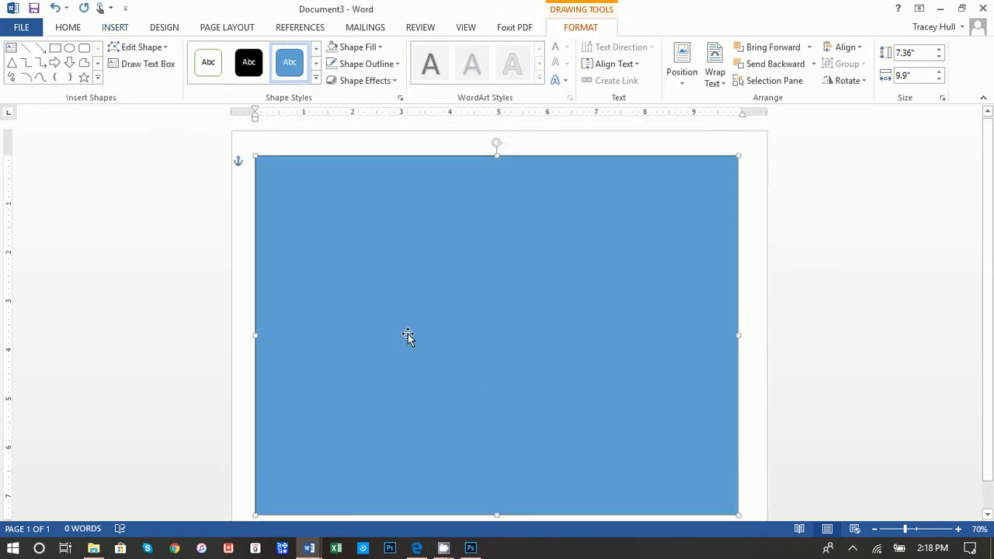
{"action": "left_click_drag", "start_coordinate": [407, 324], "coordinate": [423, 325]}
{"action": "scroll", "coordinate": [423, 325], "scroll_direction": "down", "scroll_amount": 1}
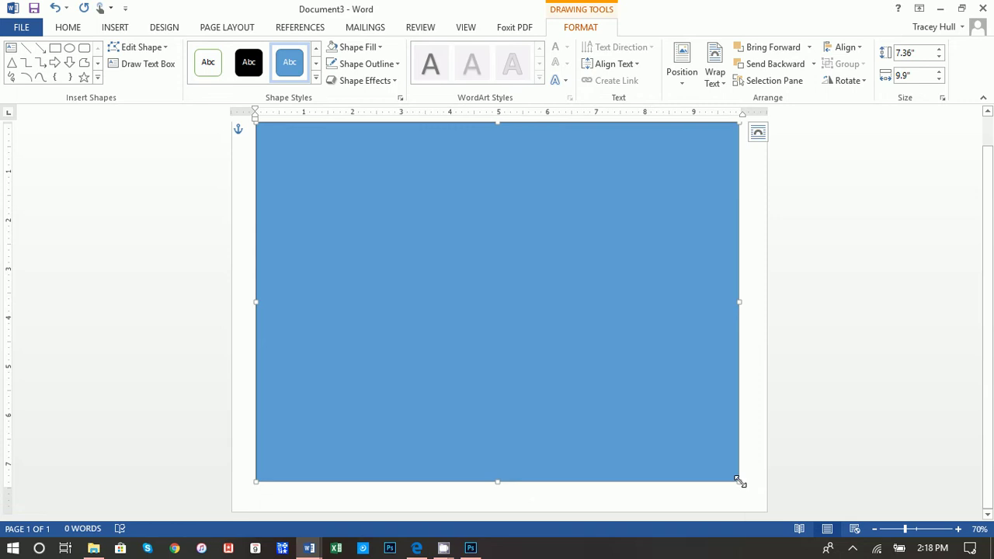
{"action": "mouse_move", "coordinate": [739, 482]}
{"action": "left_mouse_down"}
{"action": "mouse_move", "coordinate": [731, 492]}
{"action": "mouse_move", "coordinate": [747, 492]}
{"action": "mouse_move", "coordinate": [750, 479]}
{"action": "left_mouse_up"}
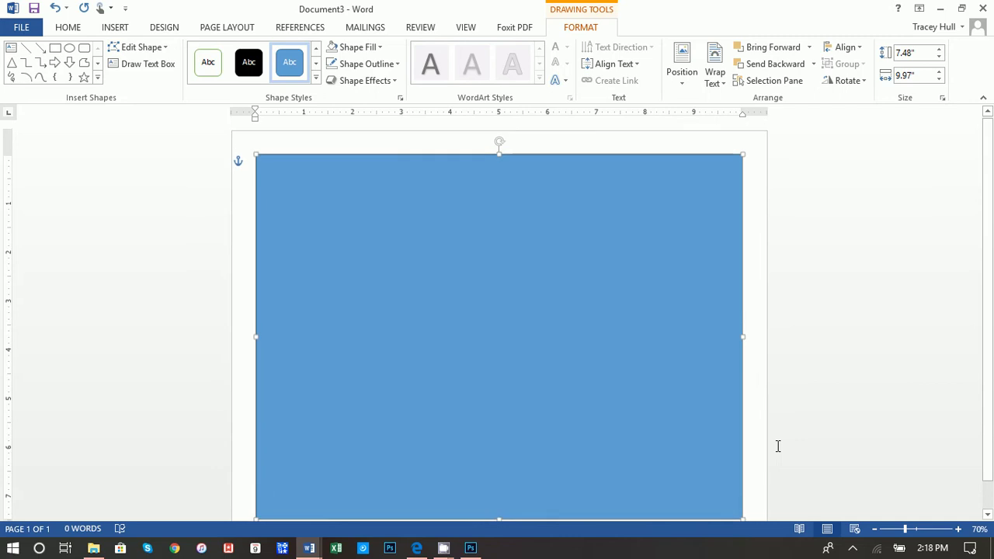
Give the rectangle No Fill and a light grey outline
{"action": "scroll", "coordinate": [715, 408], "scroll_direction": "up", "scroll_amount": 1}
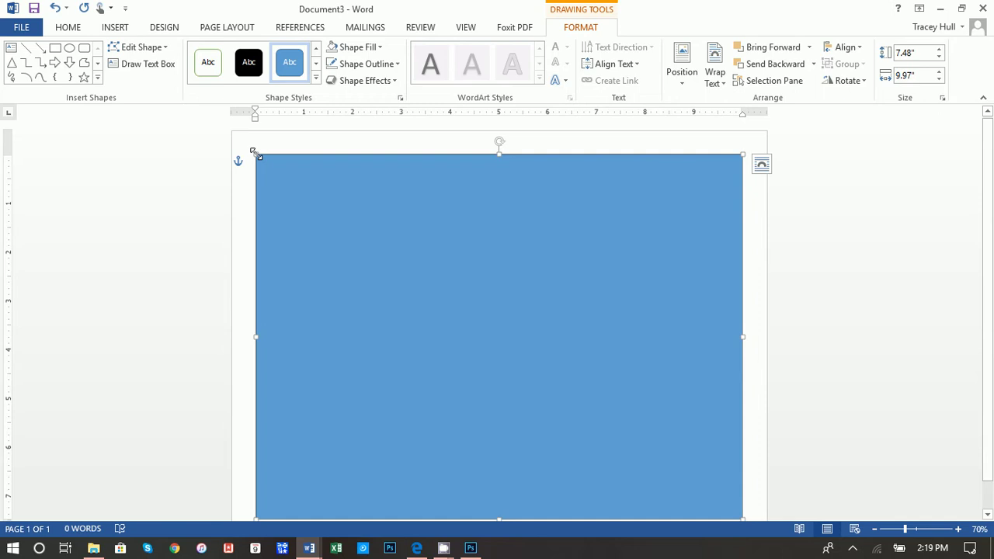
{"action": "left_click", "coordinate": [349, 48]}
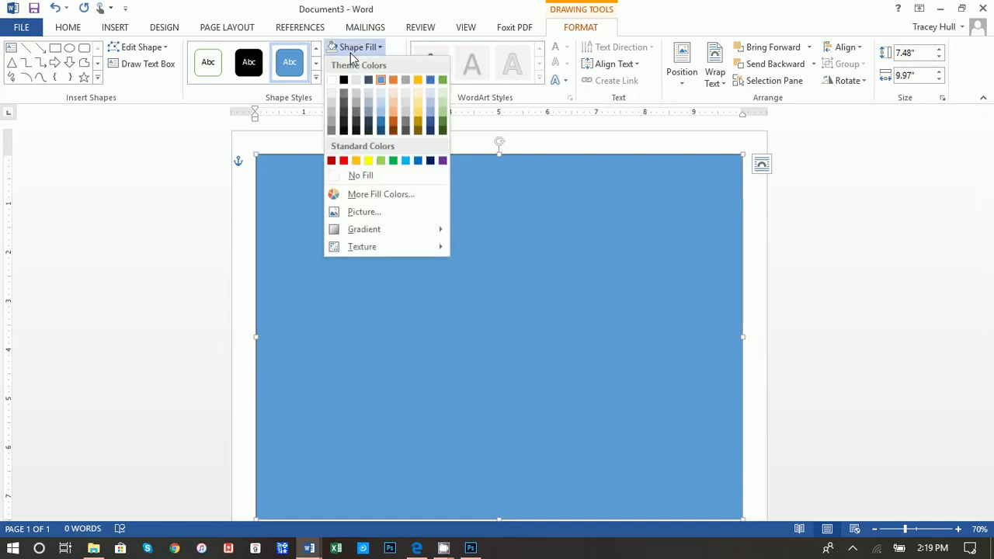
{"action": "left_click", "coordinate": [359, 175]}
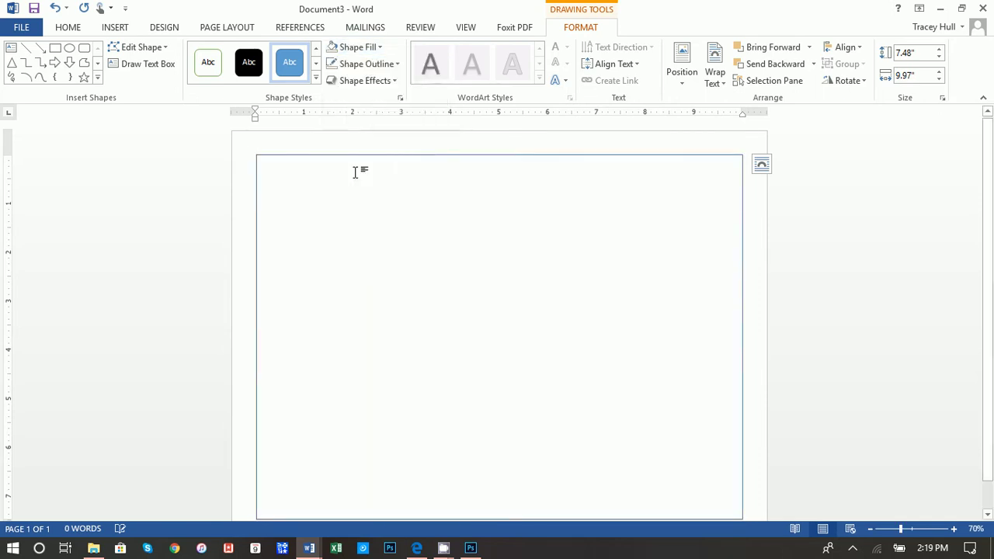
{"action": "left_click", "coordinate": [359, 64]}
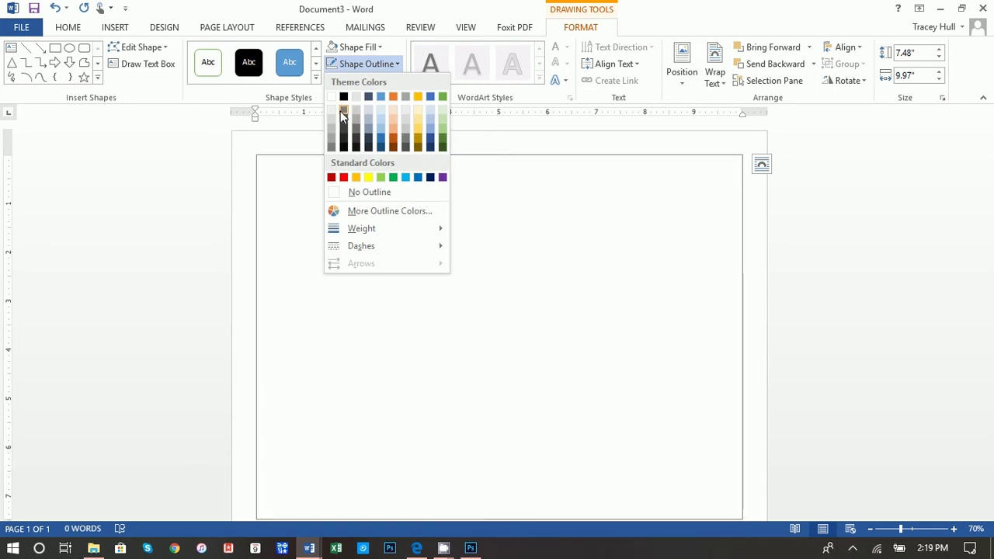
{"action": "left_click", "coordinate": [343, 111]}
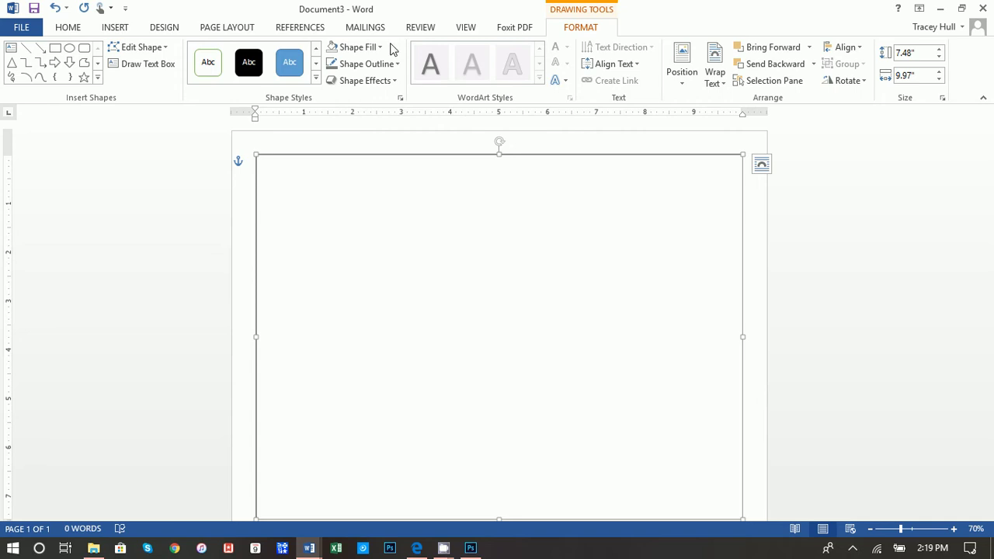
Set the outline width to 7 pt with a Thick Thin compound line
{"action": "left_click", "coordinate": [369, 65]}
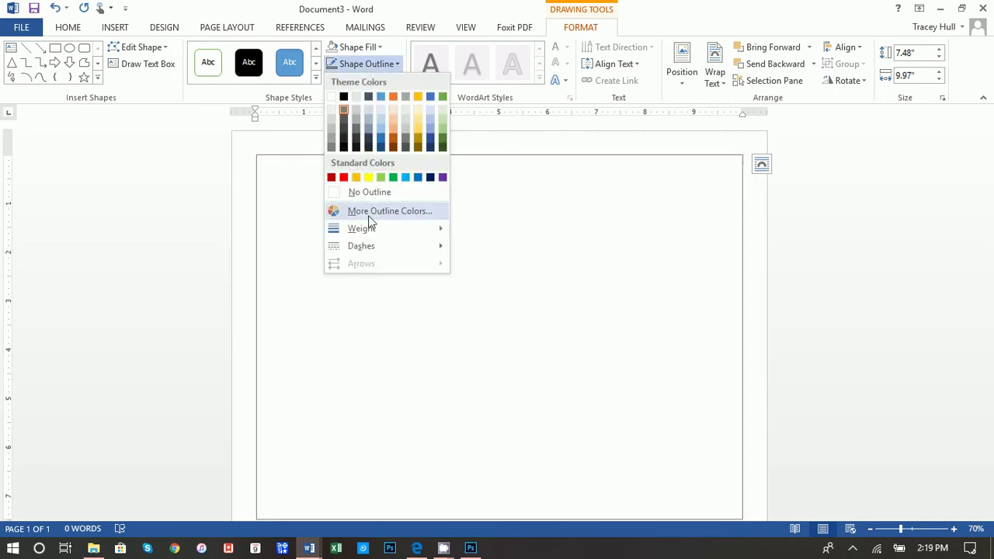
{"action": "mouse_move", "coordinate": [368, 229]}
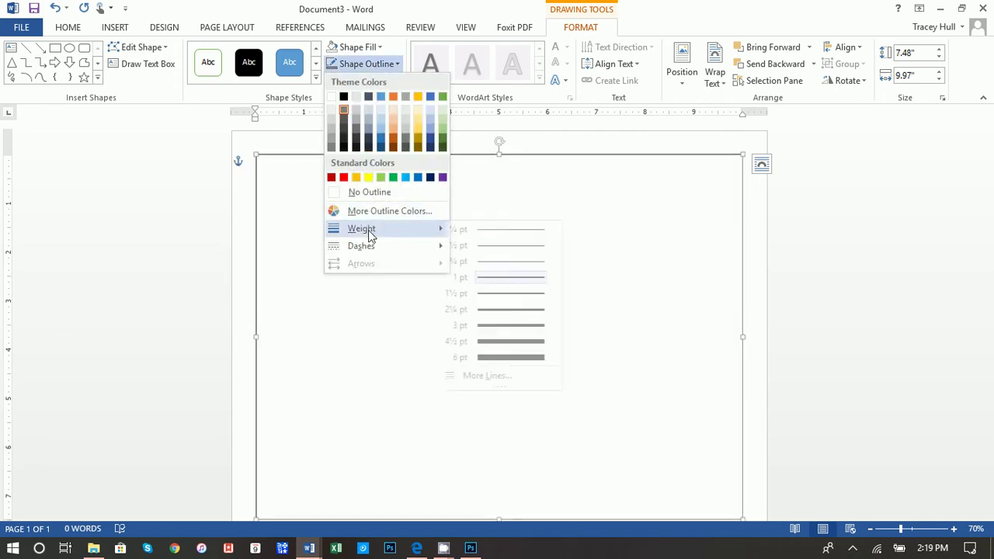
{"action": "left_click", "coordinate": [496, 376]}
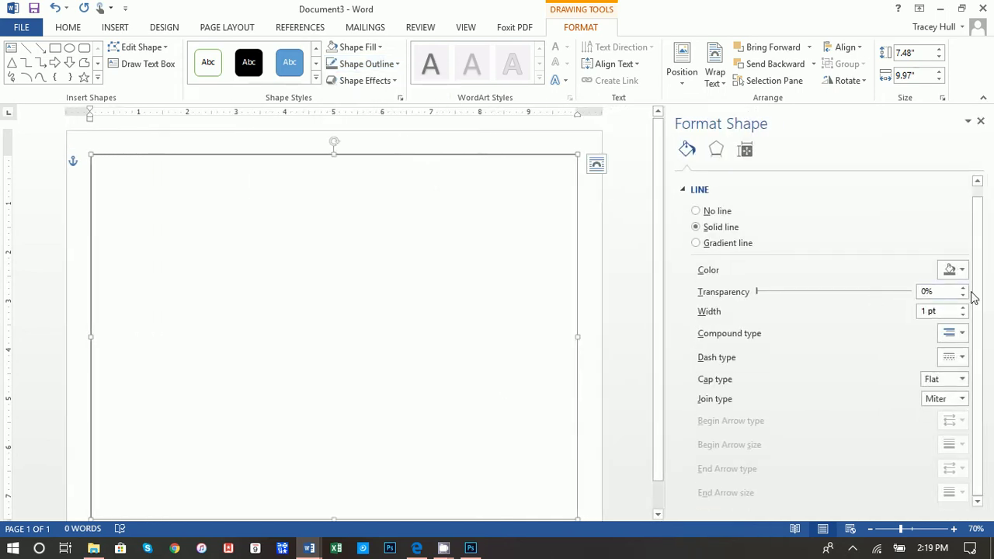
{"action": "left_click", "coordinate": [922, 311]}
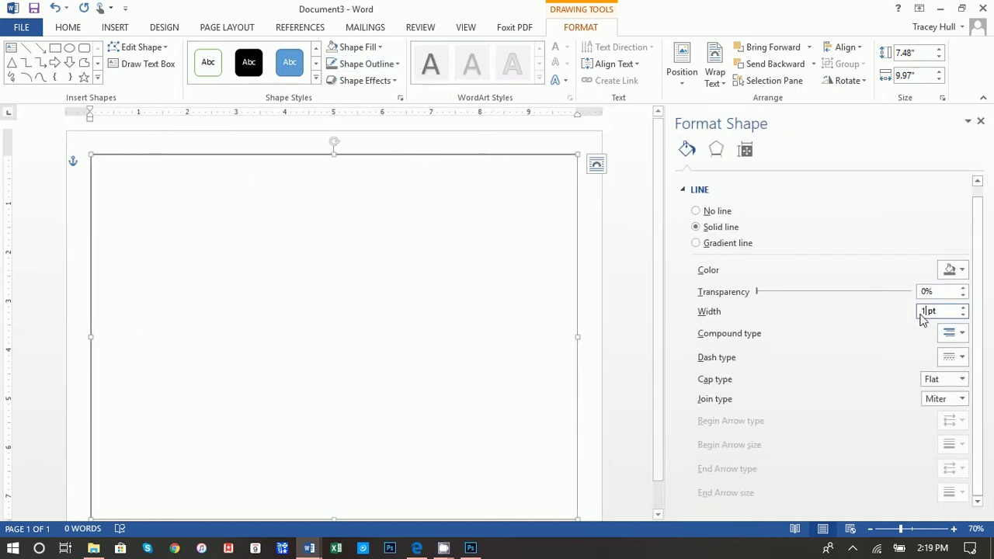
{"action": "left_click_drag", "start_coordinate": [921, 312], "coordinate": [900, 320]}
{"action": "type", "text": "7"}
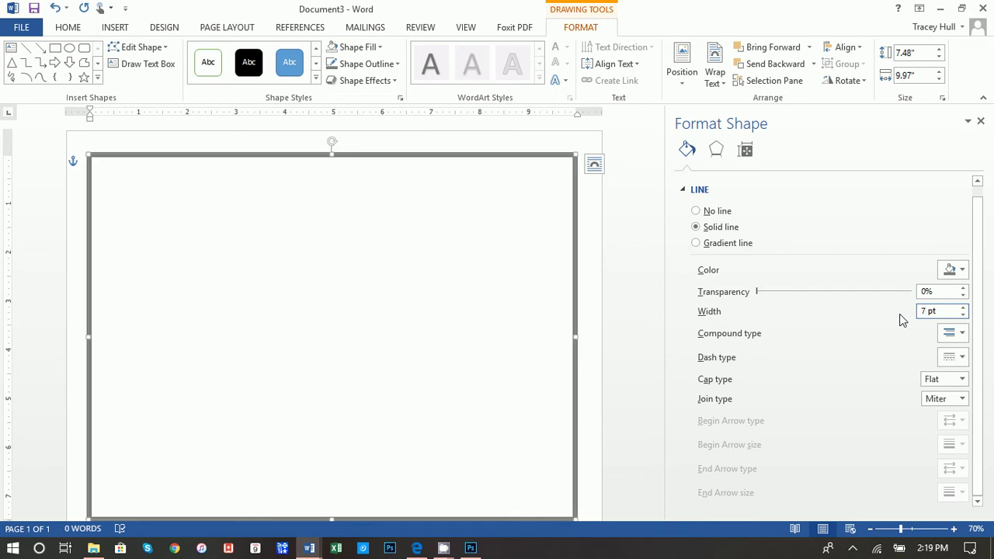
{"action": "left_click", "coordinate": [950, 333]}
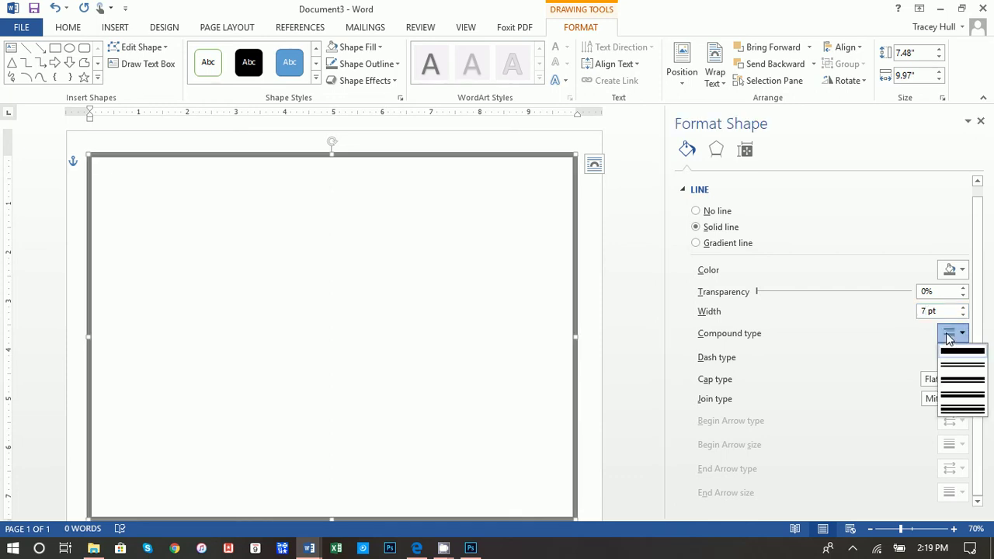
{"action": "left_click", "coordinate": [948, 382]}
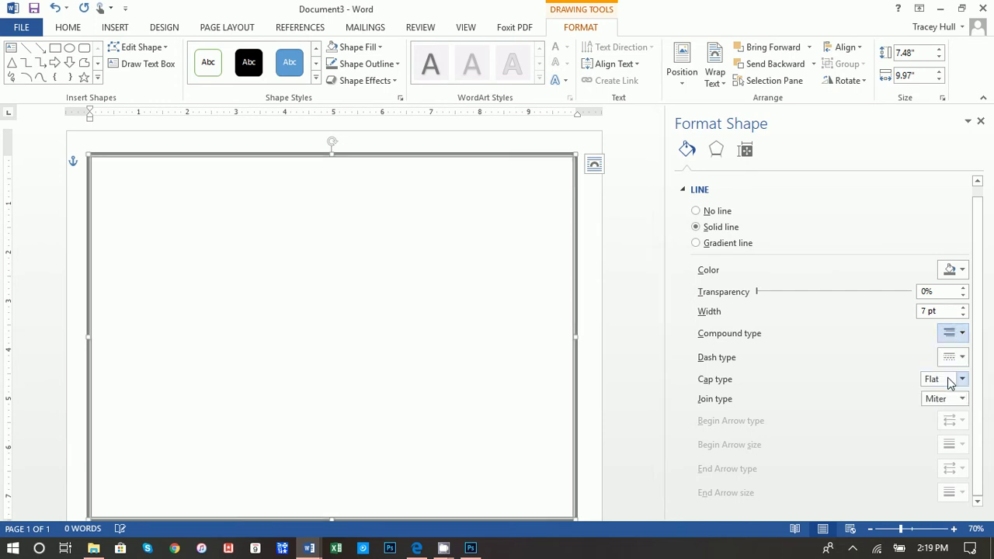
{"action": "left_click", "coordinate": [634, 332]}
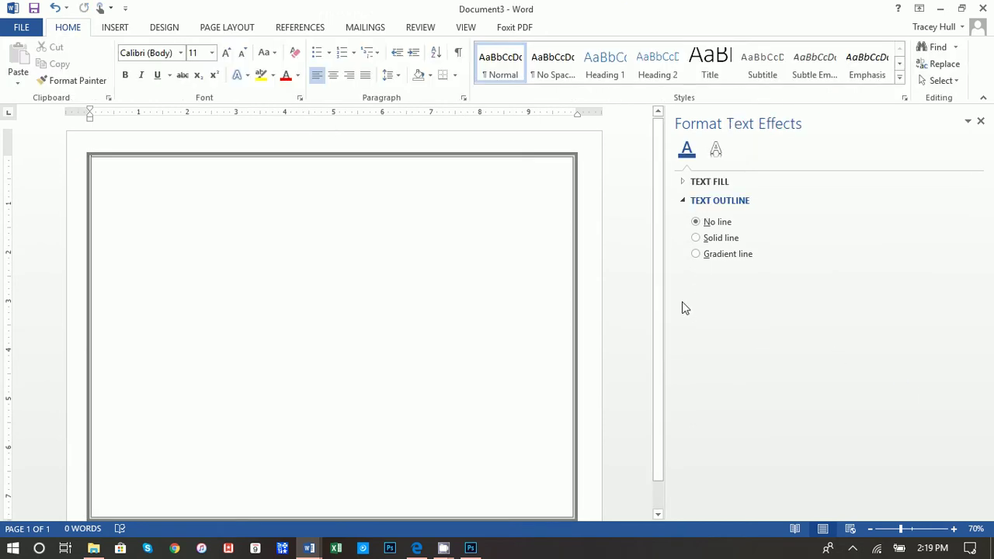
Close the Format pane, then select and deselect the bordered rectangle
{"action": "left_click", "coordinate": [980, 121]}
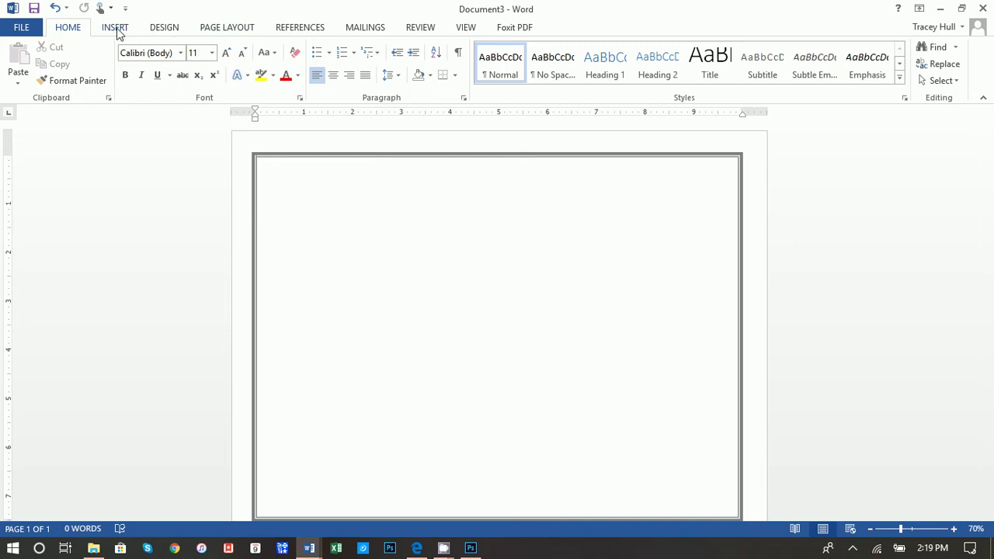
{"action": "left_click", "coordinate": [323, 156]}
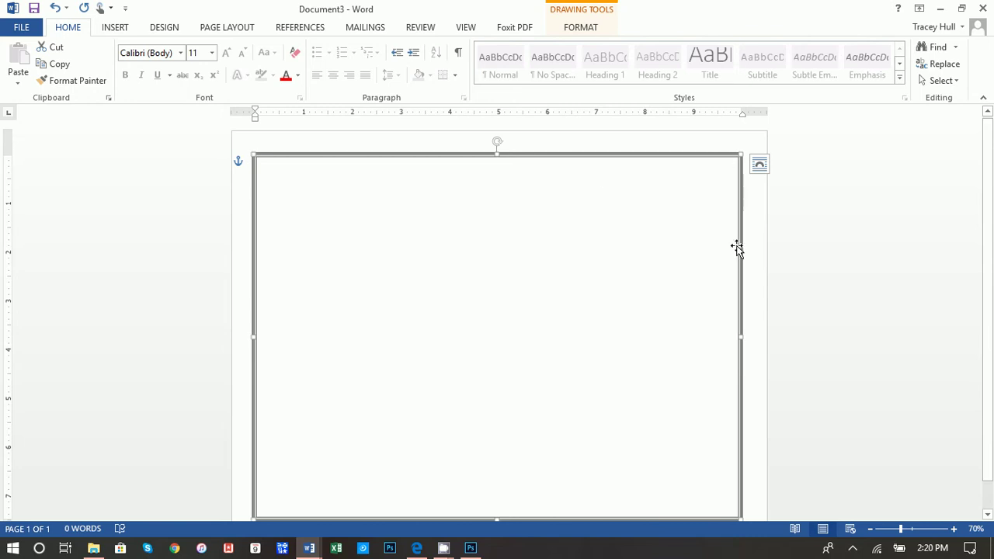
{"action": "left_click", "coordinate": [333, 223]}
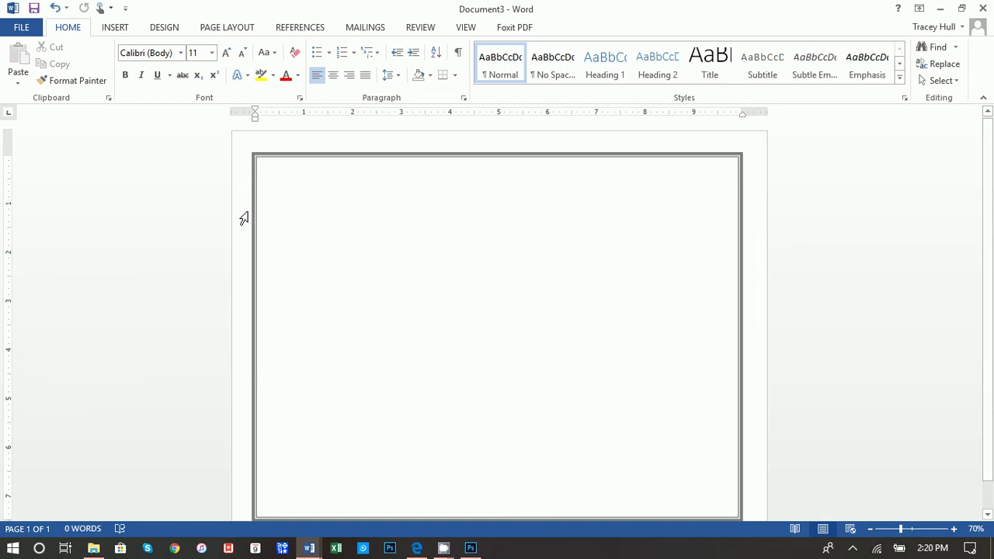
Insert the foundationlogo picture from the Auction Bid Cards folder
{"action": "left_click", "coordinate": [118, 30]}
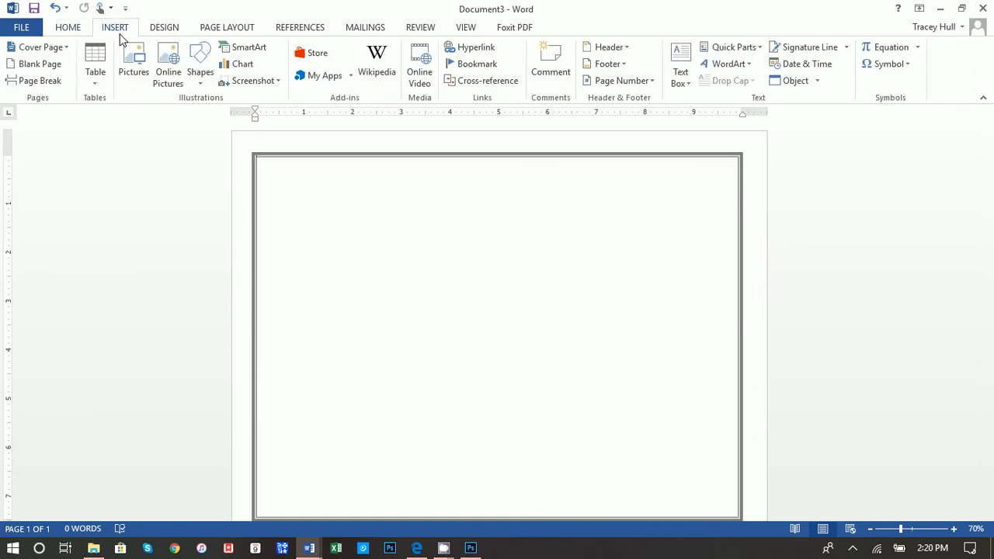
{"action": "left_click", "coordinate": [140, 77]}
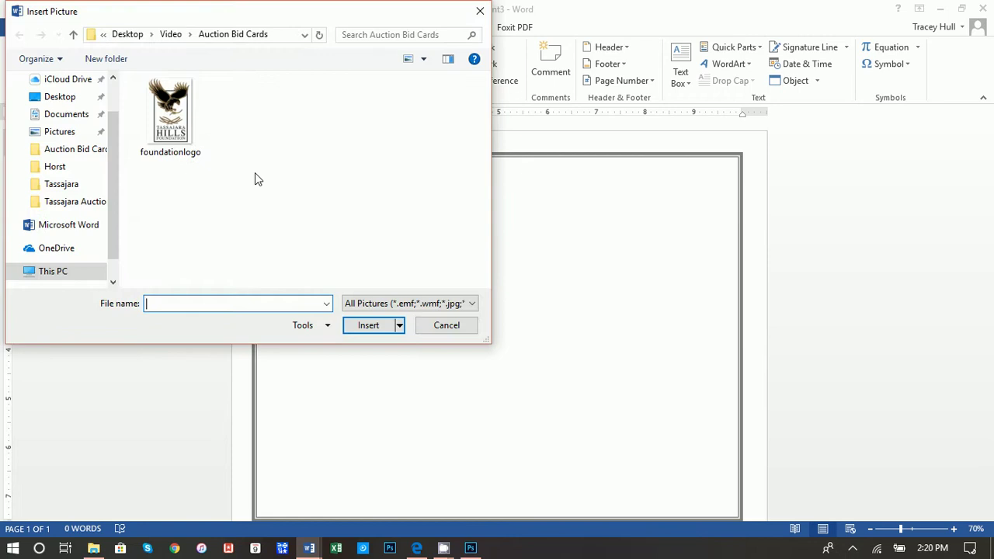
{"action": "left_click", "coordinate": [171, 116]}
{"action": "left_click", "coordinate": [351, 326]}
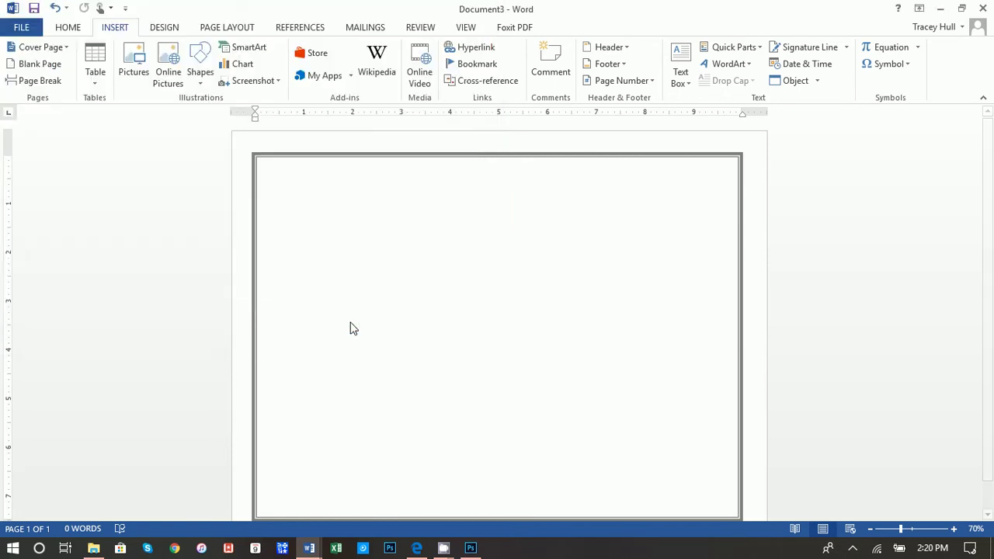
{"action": "scroll", "coordinate": [381, 349], "scroll_direction": "down", "scroll_amount": 1}
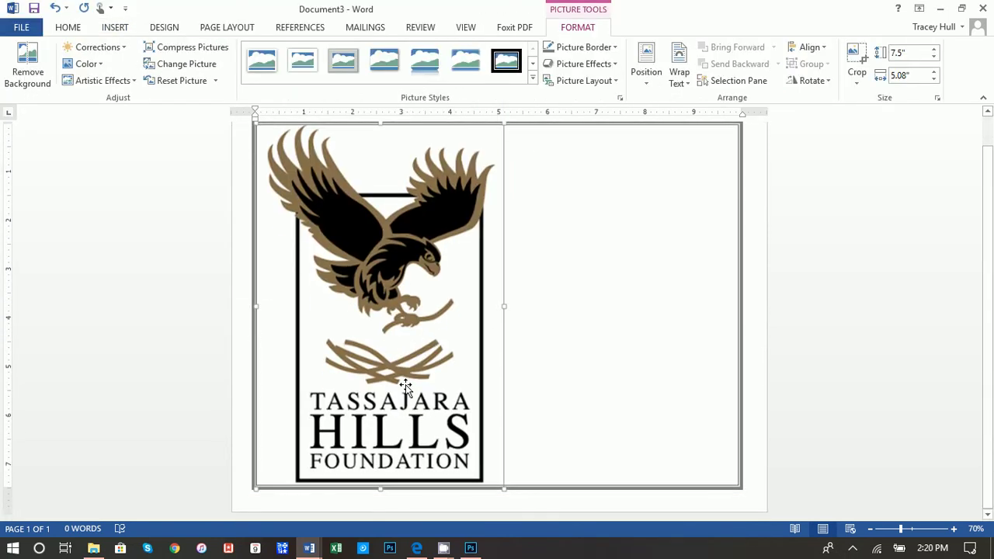
{"action": "scroll", "coordinate": [405, 384], "scroll_direction": "up", "scroll_amount": 1}
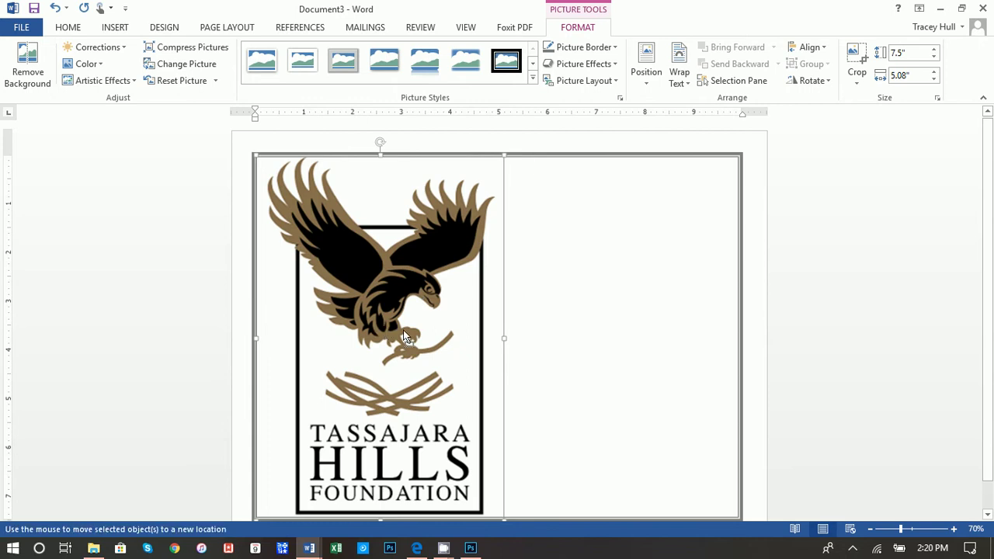
Wrap the logo In Front of Text, shrink it to 6.41" by 4.34", and centre it
{"action": "right_click", "coordinate": [442, 247]}
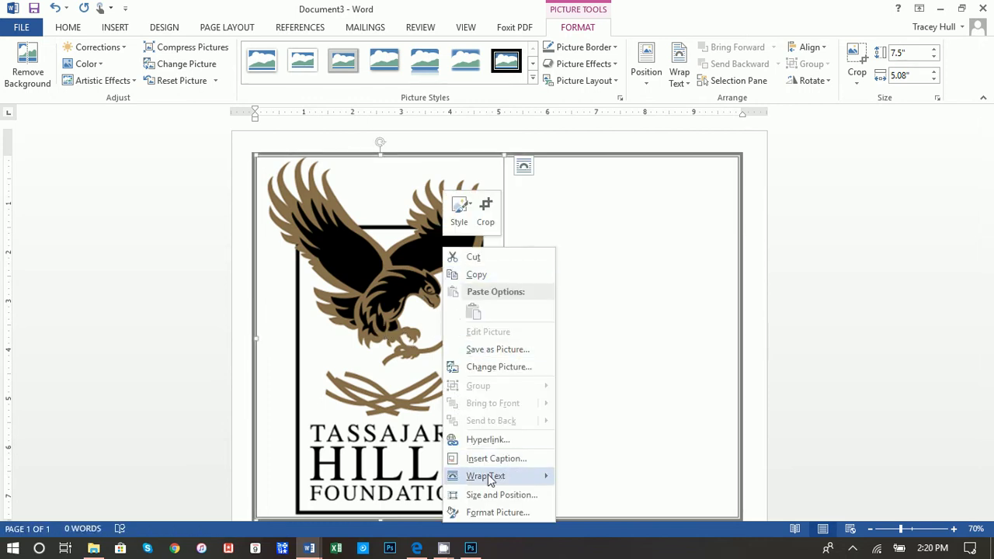
{"action": "mouse_move", "coordinate": [489, 480]}
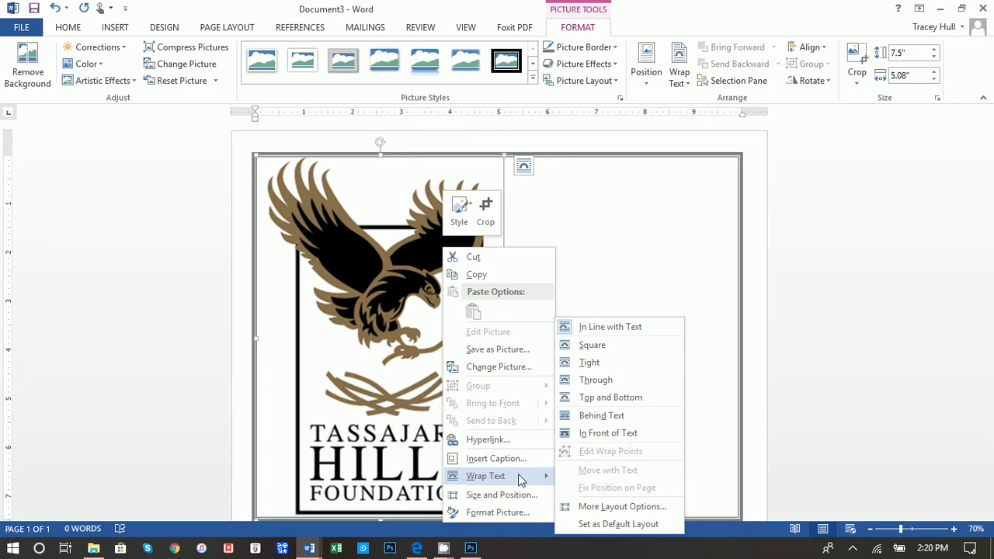
{"action": "left_click", "coordinate": [599, 434]}
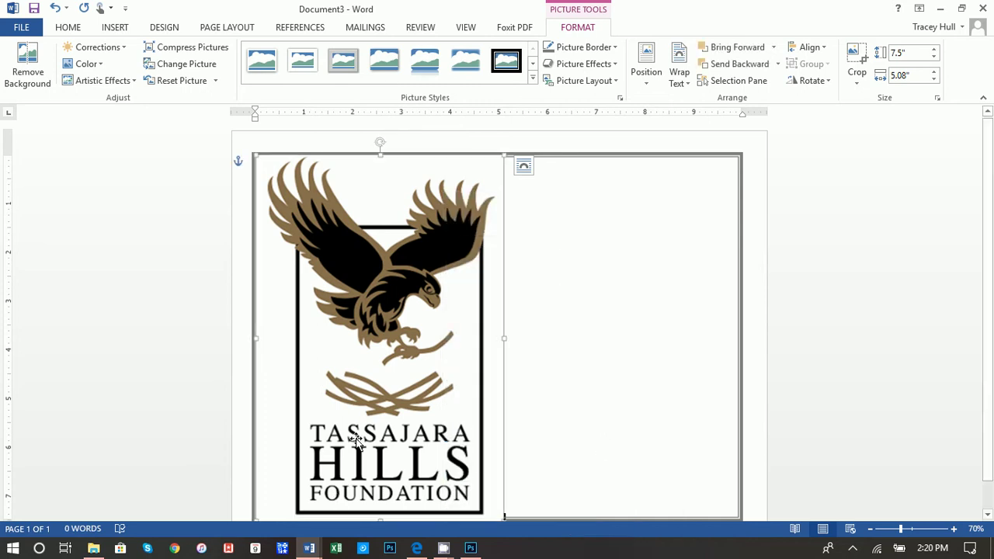
{"action": "left_click_drag", "start_coordinate": [359, 421], "coordinate": [432, 420]}
{"action": "scroll", "coordinate": [561, 497], "scroll_direction": "down", "scroll_amount": 1}
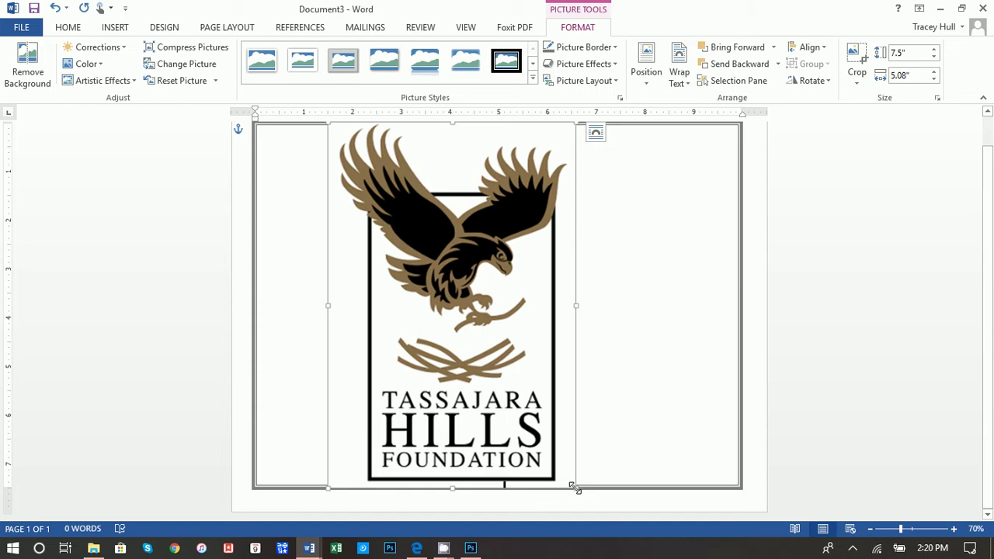
{"action": "left_click_drag", "start_coordinate": [575, 487], "coordinate": [540, 434]}
{"action": "left_click_drag", "start_coordinate": [485, 386], "coordinate": [535, 385]}
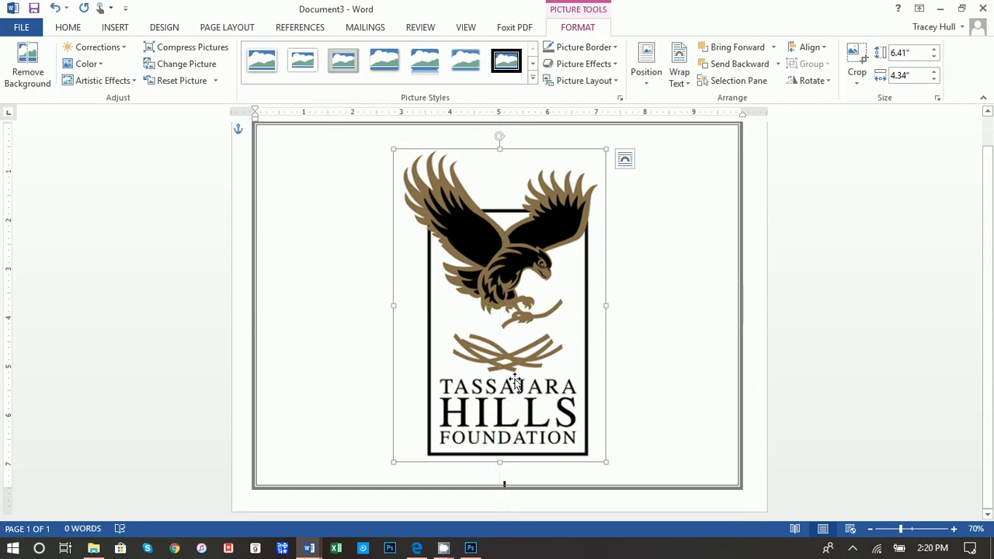
{"action": "scroll", "coordinate": [514, 382], "scroll_direction": "up", "scroll_amount": 1}
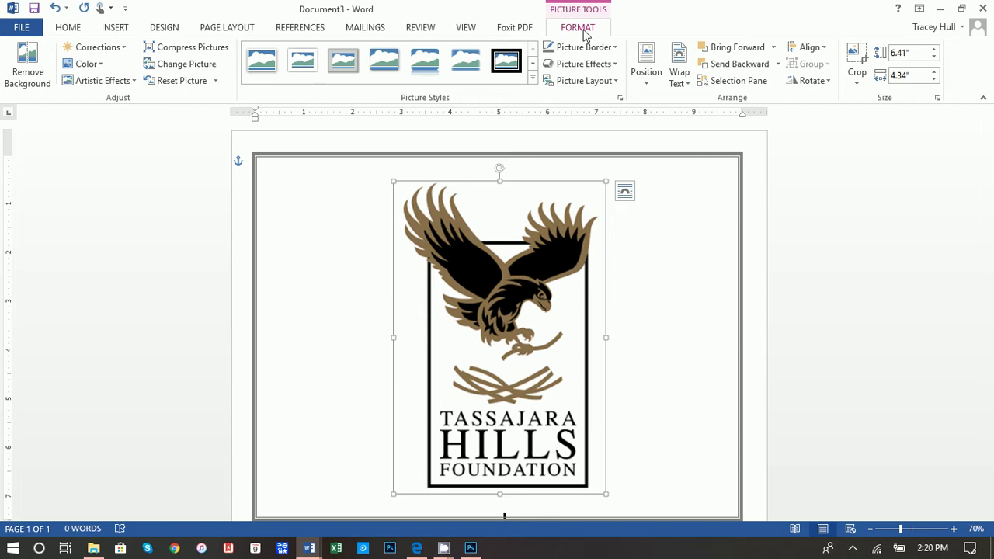
Apply the Washout colour to the logo, leaving Corrections unchanged
{"action": "left_click", "coordinate": [82, 63]}
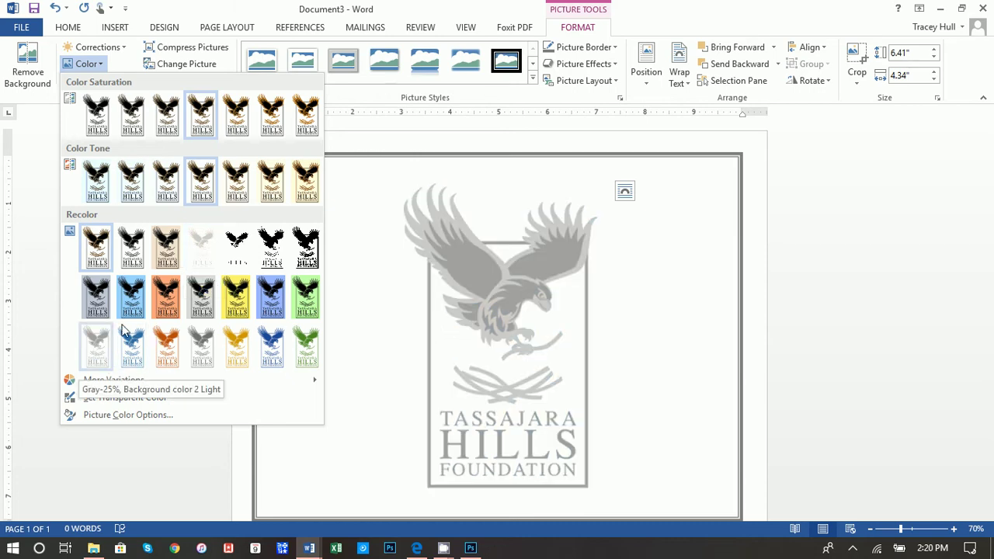
{"action": "left_click", "coordinate": [196, 240]}
{"action": "left_click", "coordinate": [115, 47]}
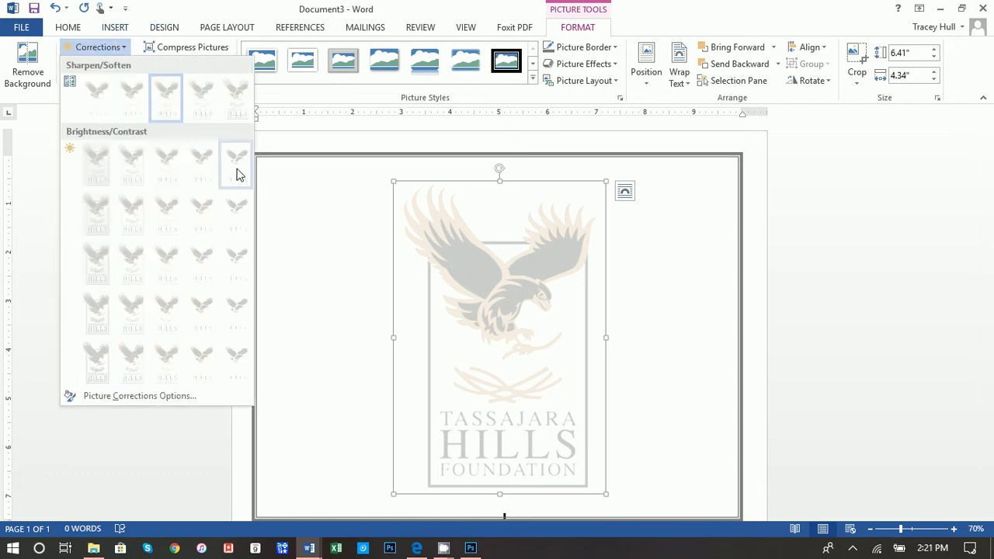
{"action": "left_click", "coordinate": [321, 207]}
{"action": "left_click", "coordinate": [700, 248]}
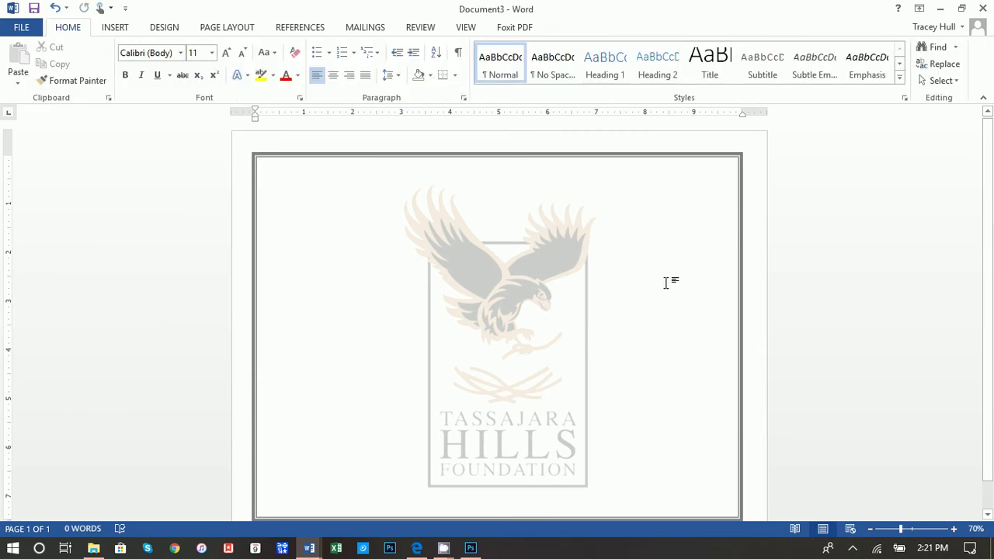
{"action": "scroll", "coordinate": [666, 283], "scroll_direction": "down", "scroll_amount": 1}
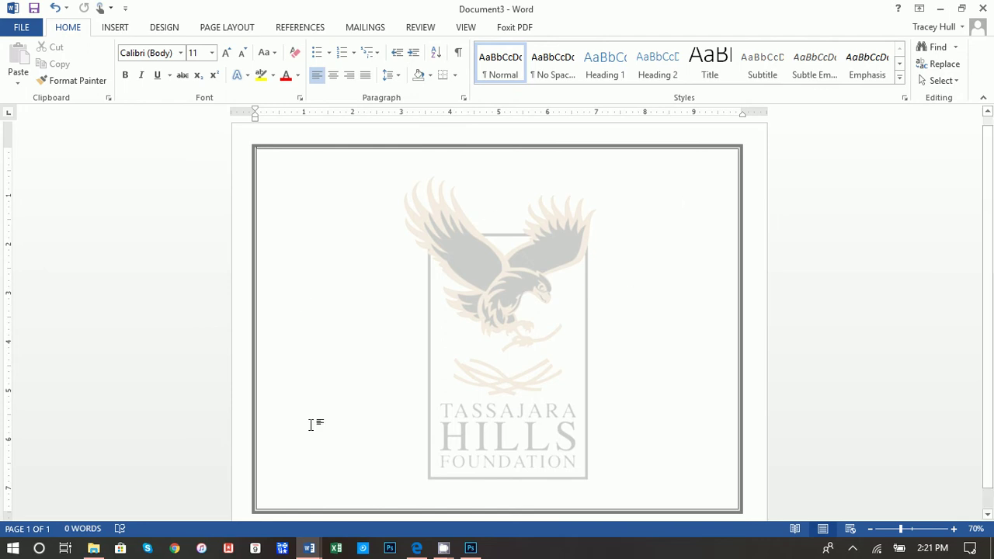
Draw a 7.22" by 9.63" text box inside the border with No Outline
{"action": "left_click", "coordinate": [123, 30]}
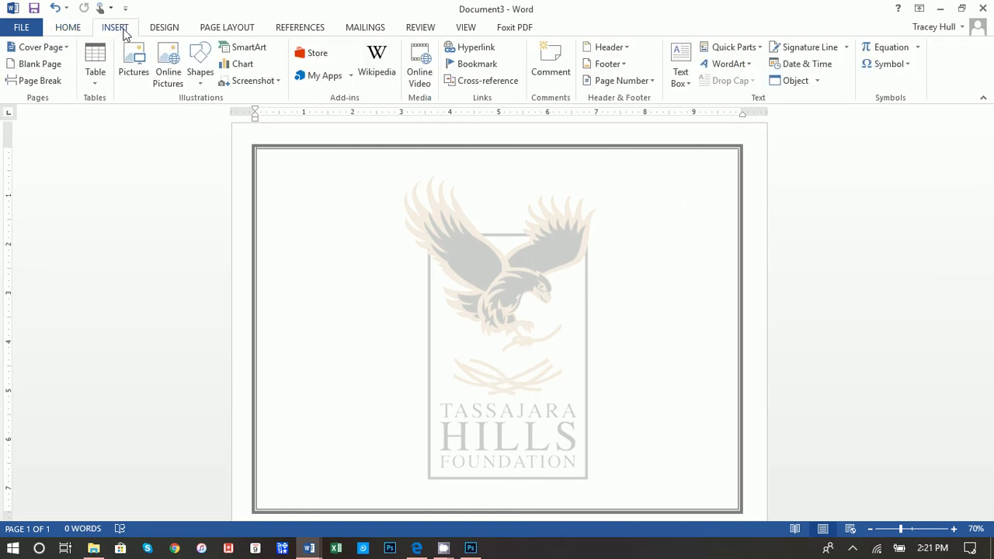
{"action": "left_click", "coordinate": [681, 70]}
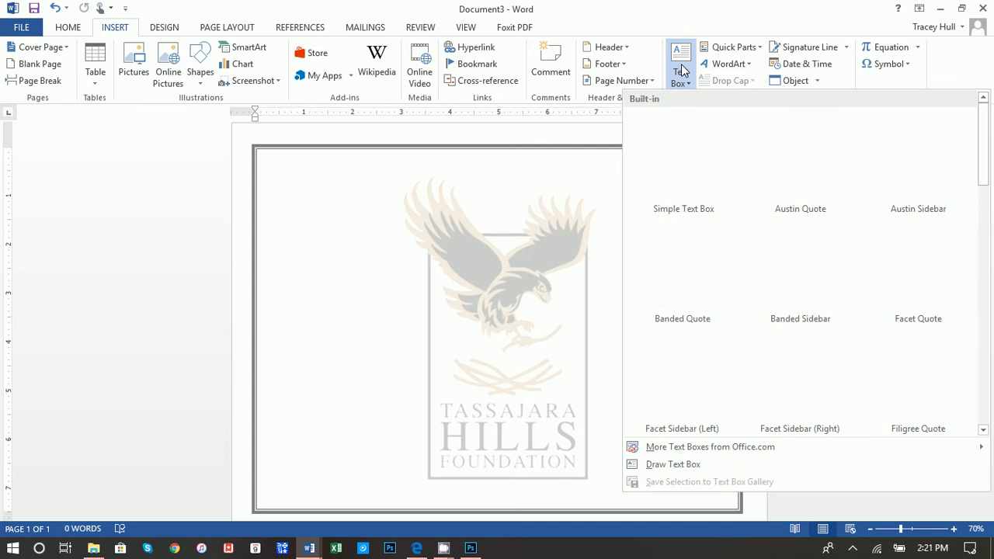
{"action": "left_click", "coordinate": [672, 463]}
{"action": "mouse_move", "coordinate": [261, 152]}
{"action": "left_mouse_down"}
{"action": "mouse_move", "coordinate": [544, 388]}
{"action": "mouse_move", "coordinate": [707, 492]}
{"action": "mouse_move", "coordinate": [722, 469]}
{"action": "mouse_move", "coordinate": [733, 481]}
{"action": "left_mouse_up"}
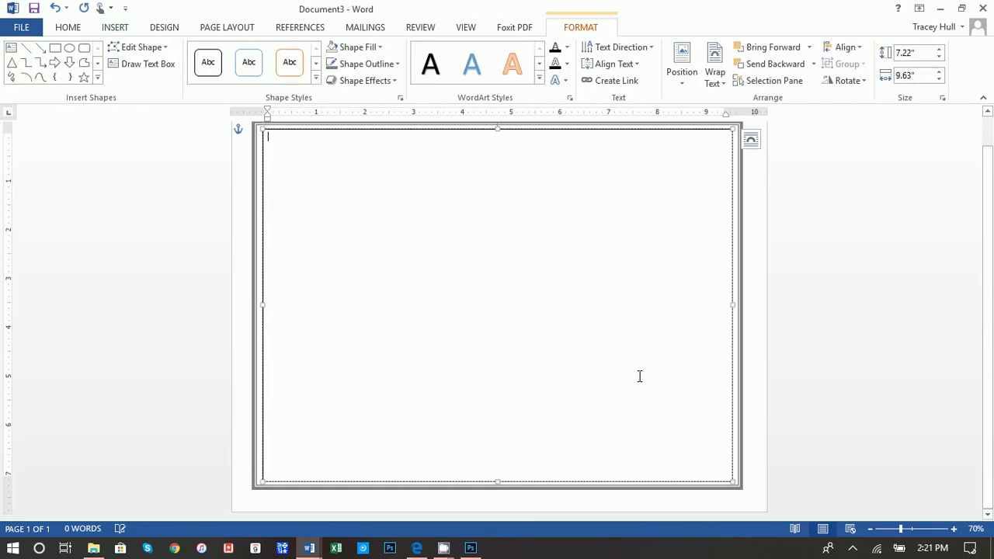
{"action": "left_click", "coordinate": [347, 65]}
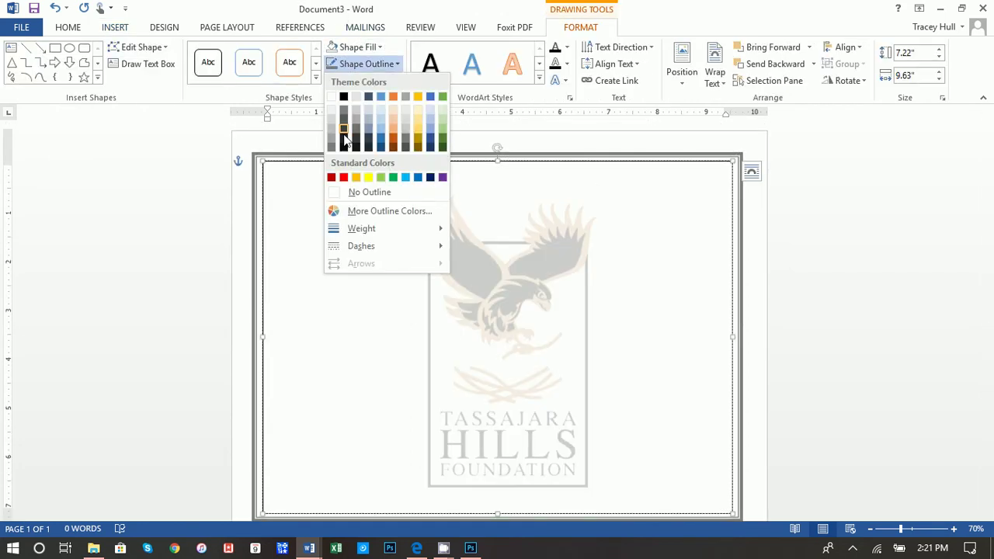
{"action": "left_click", "coordinate": [355, 194]}
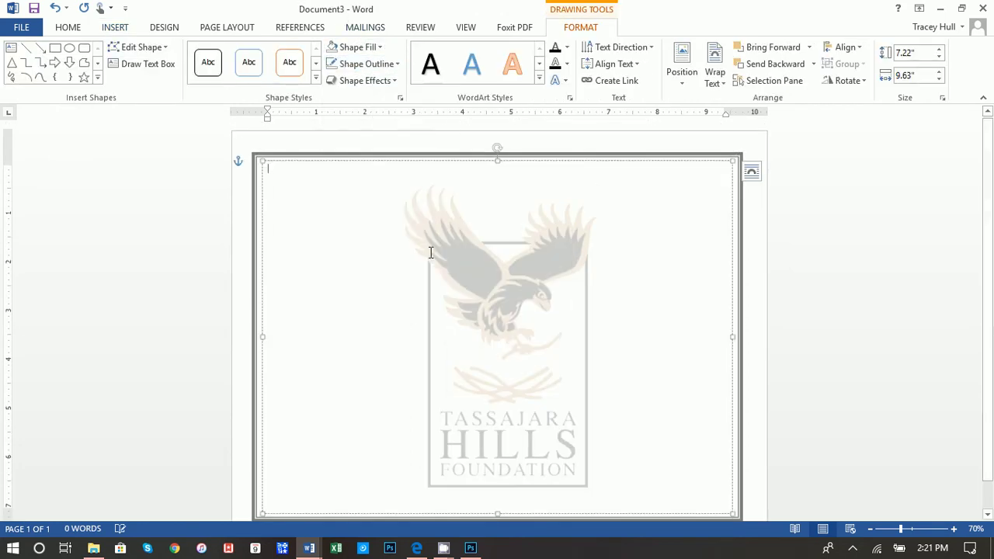
Set the text box font to Engravers MT at size 300, then switch to Excel
{"action": "left_click", "coordinate": [75, 30]}
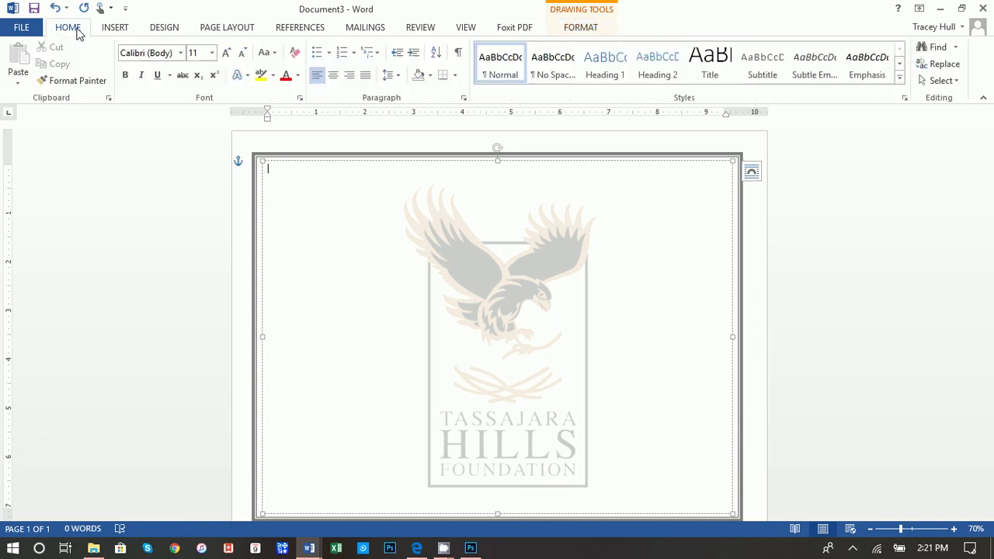
{"action": "left_click", "coordinate": [181, 53]}
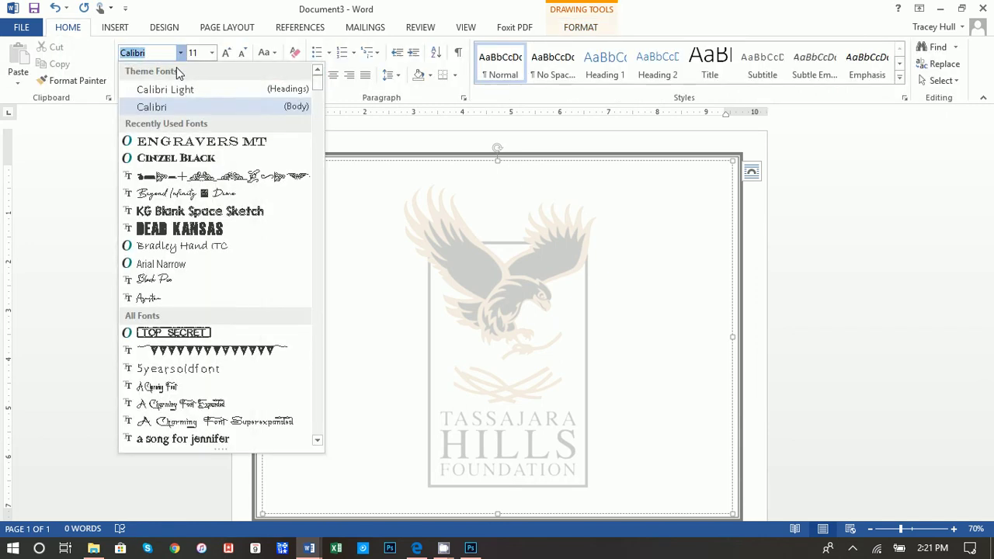
{"action": "left_click", "coordinate": [179, 142]}
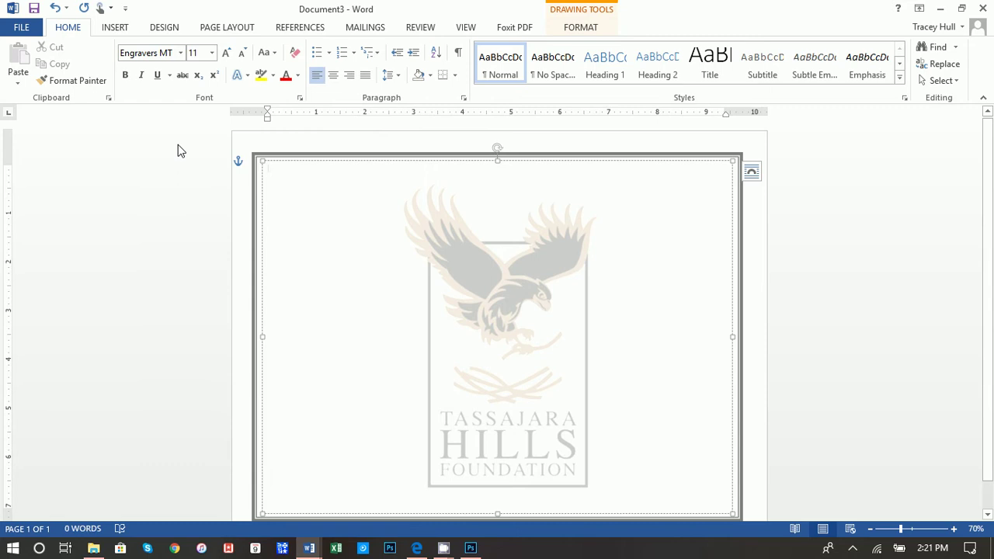
{"action": "left_click", "coordinate": [194, 53]}
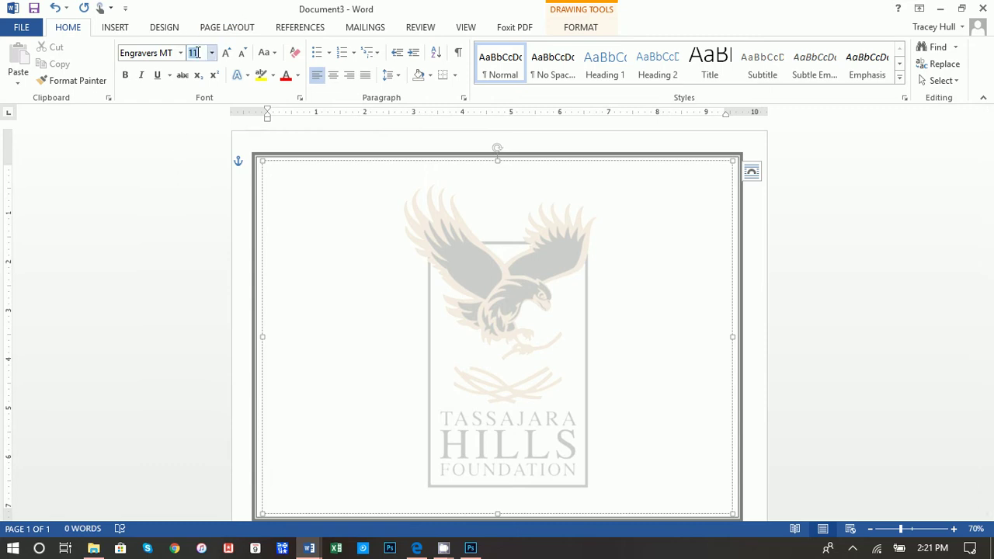
{"action": "type", "text": "300"}
{"action": "key", "text": "Return"}
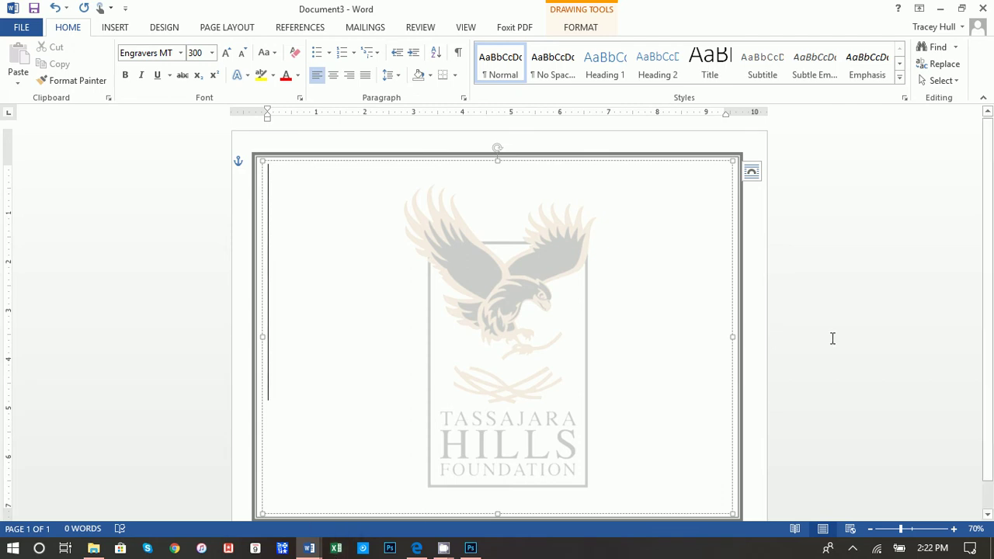
{"action": "left_click", "coordinate": [334, 549]}
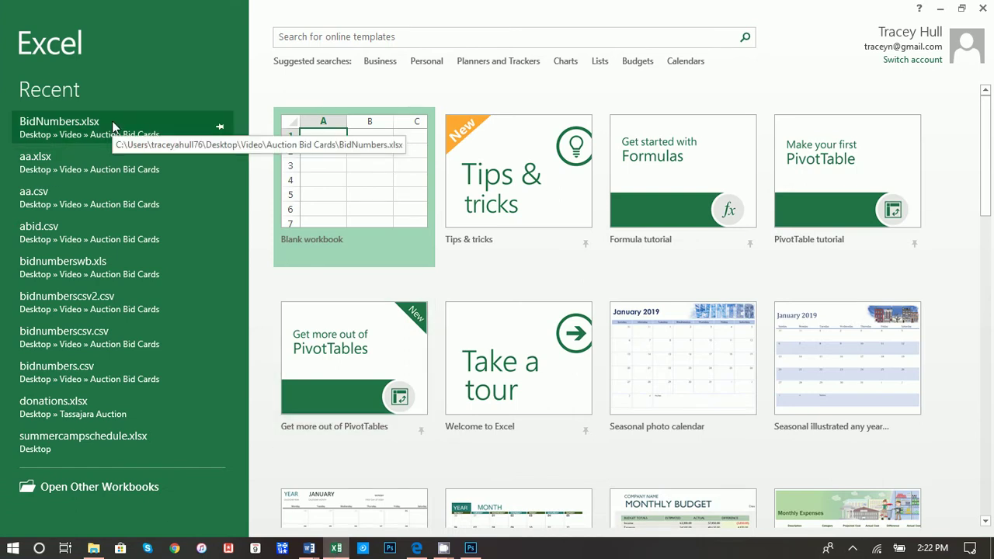
Create a blank workbook and enter 101 in cell A1
{"action": "left_click", "coordinate": [361, 240]}
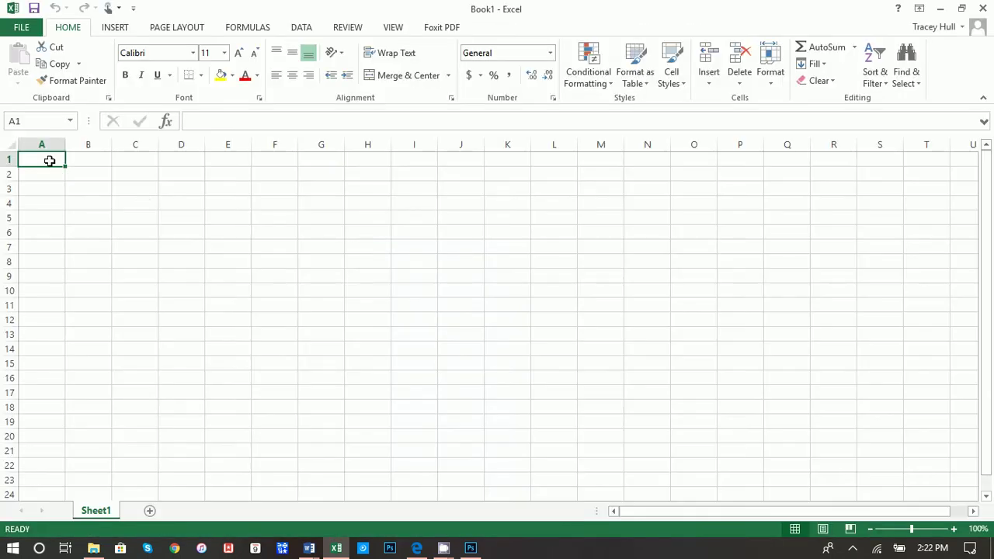
{"action": "type", "text": "101"}
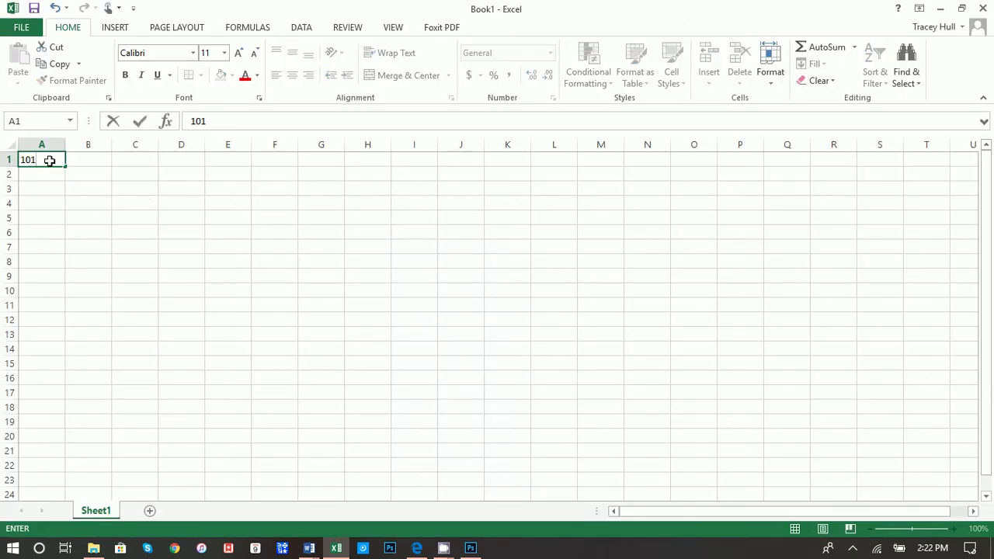
{"action": "left_click", "coordinate": [40, 175]}
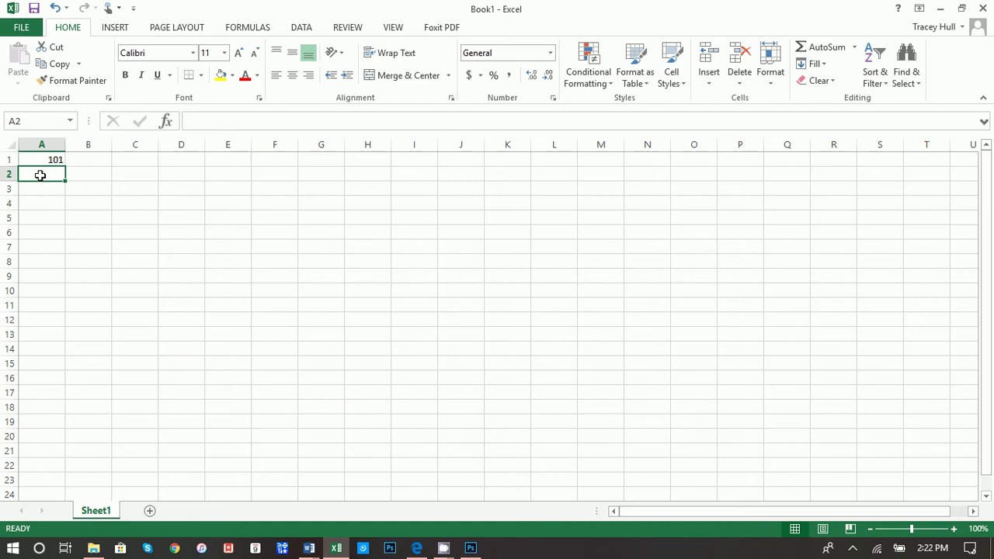
Enter =(A1+1) in A2 and fill it down to row 150, so column A runs 101–250
{"action": "type", "text": "="}
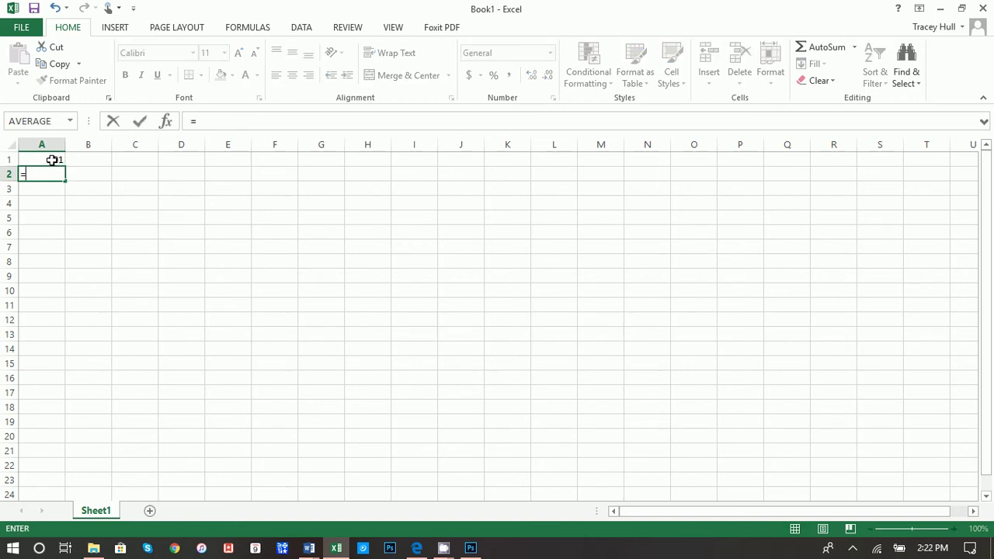
{"action": "type", "text": "("}
{"action": "left_click", "coordinate": [51, 159]}
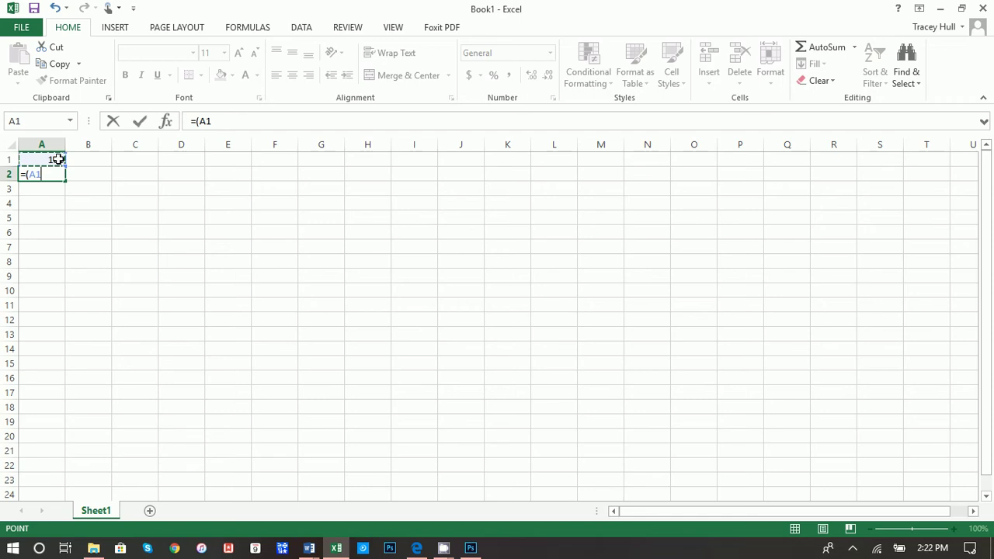
{"action": "type", "text": "+1"}
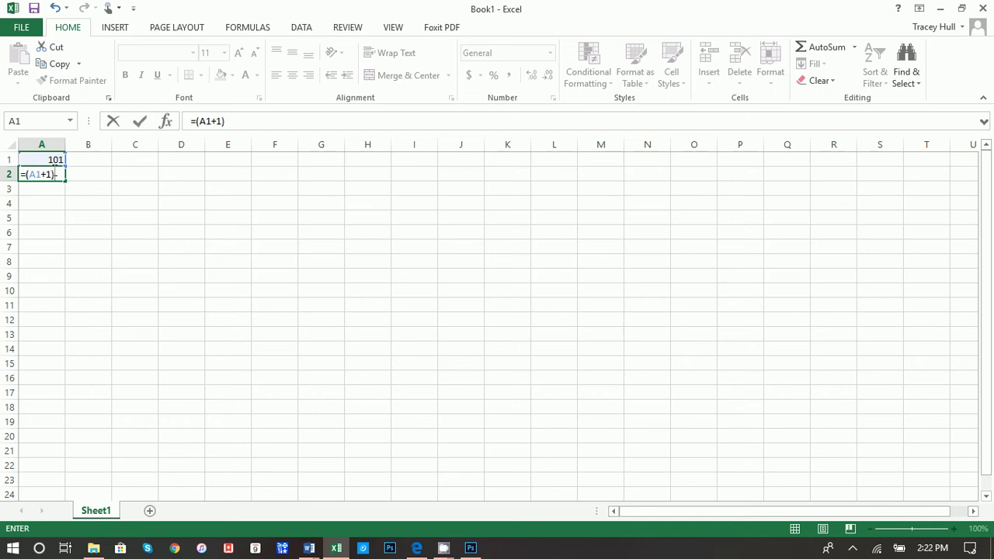
{"action": "key", "text": "Return"}
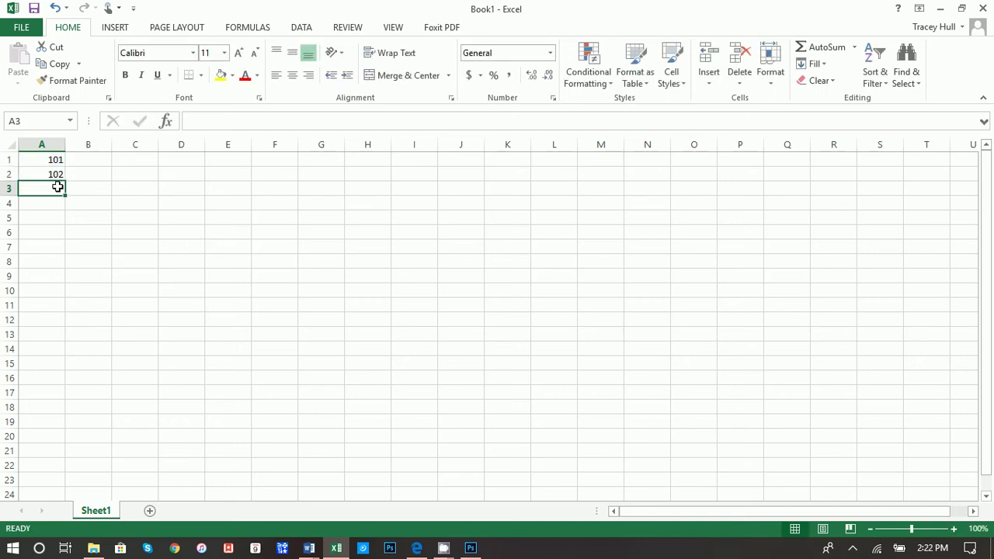
{"action": "left_click", "coordinate": [54, 175]}
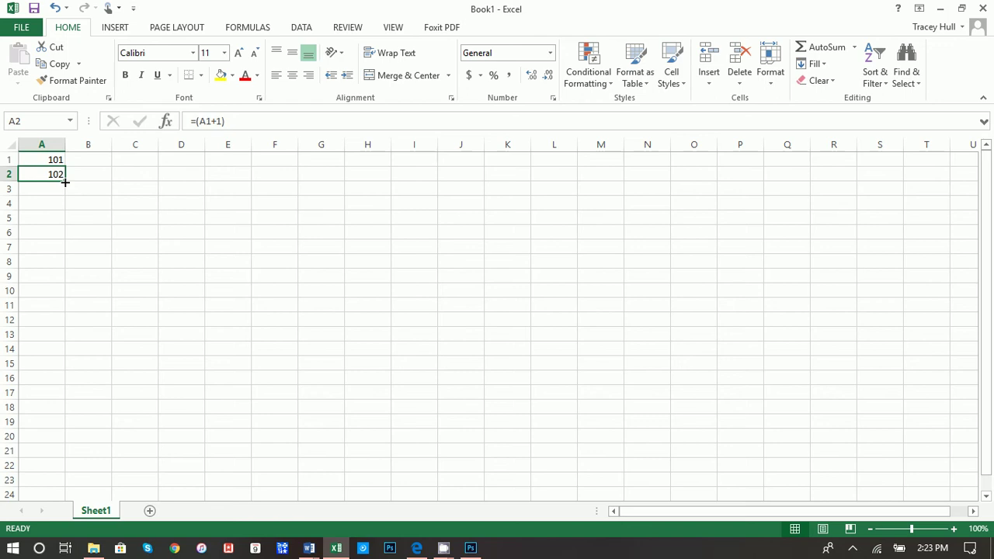
{"action": "left_click_drag", "start_coordinate": [66, 181], "coordinate": [56, 412]}
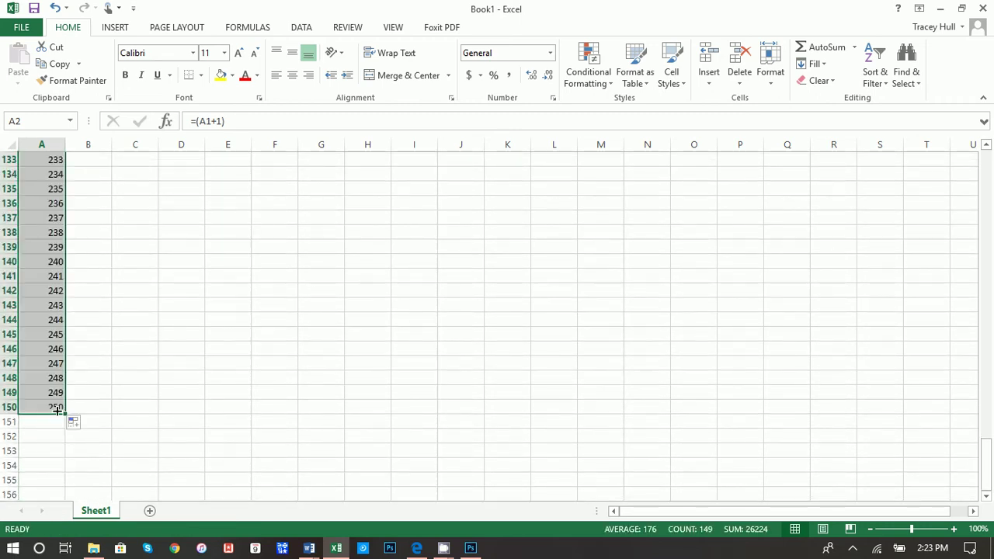
{"action": "scroll", "coordinate": [187, 388], "scroll_direction": "up", "scroll_amount": 20}
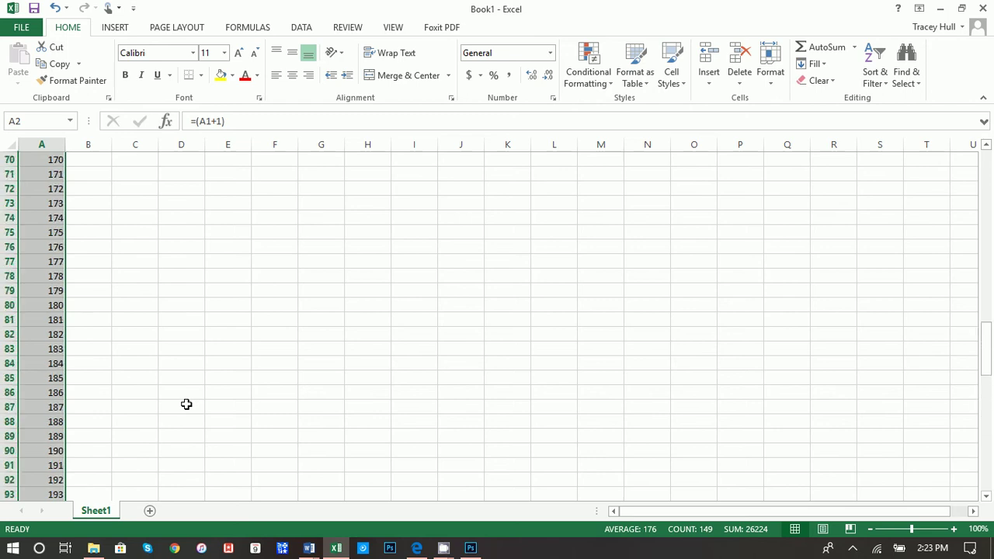
{"action": "scroll", "coordinate": [186, 403], "scroll_direction": "up", "scroll_amount": 12}
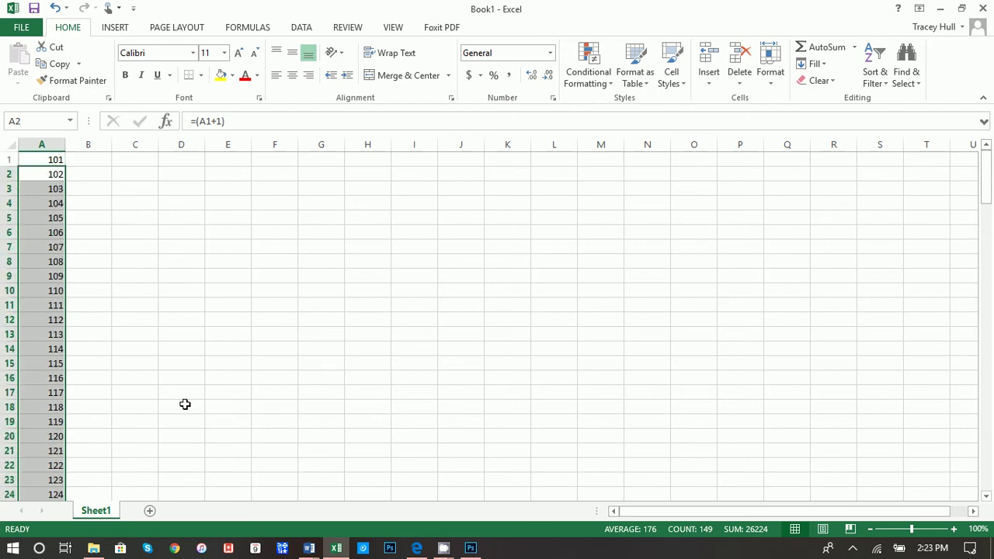
Copy column A and paste it into column B as values, then compare B9 against A9
{"action": "left_click", "coordinate": [49, 160]}
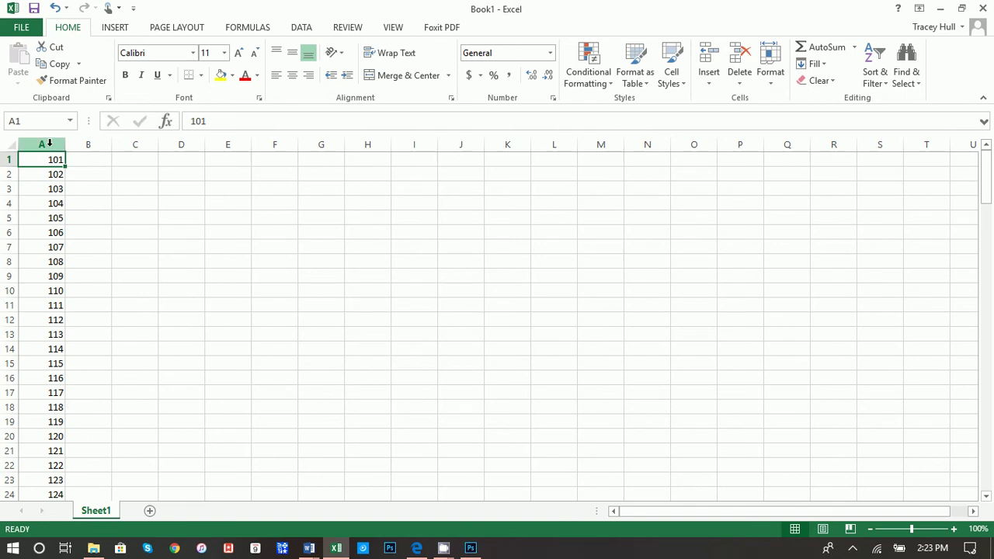
{"action": "left_click", "coordinate": [50, 144]}
{"action": "right_click", "coordinate": [50, 146]}
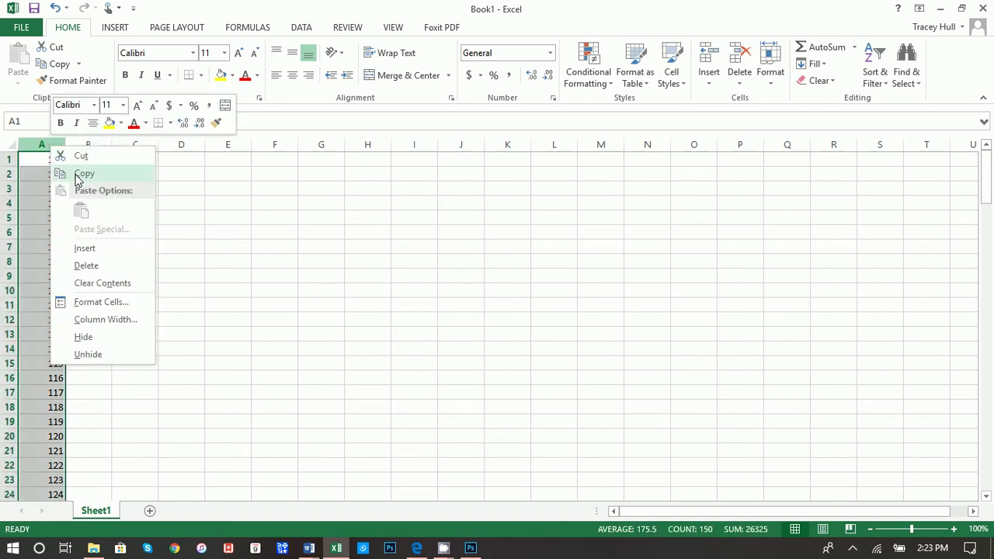
{"action": "left_click", "coordinate": [82, 174]}
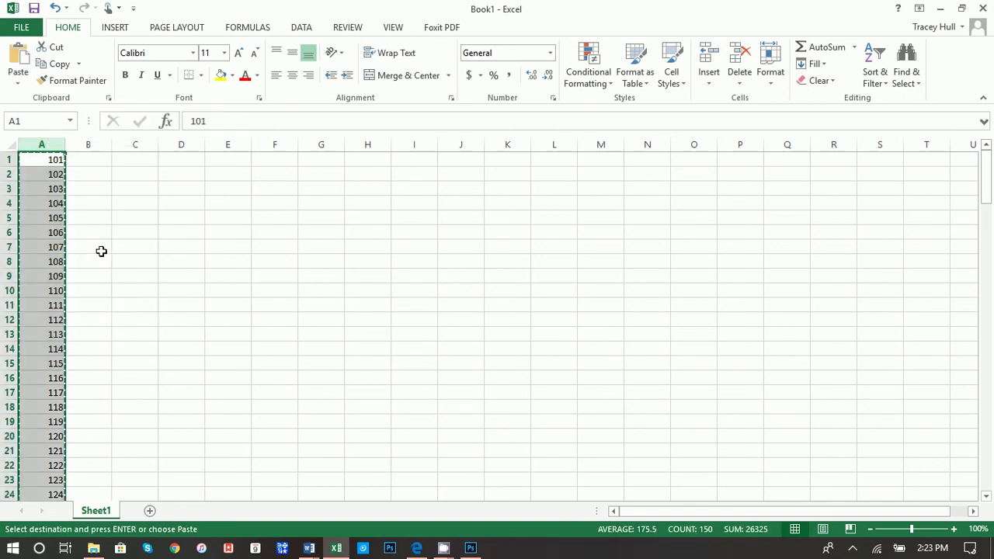
{"action": "left_click", "coordinate": [92, 160]}
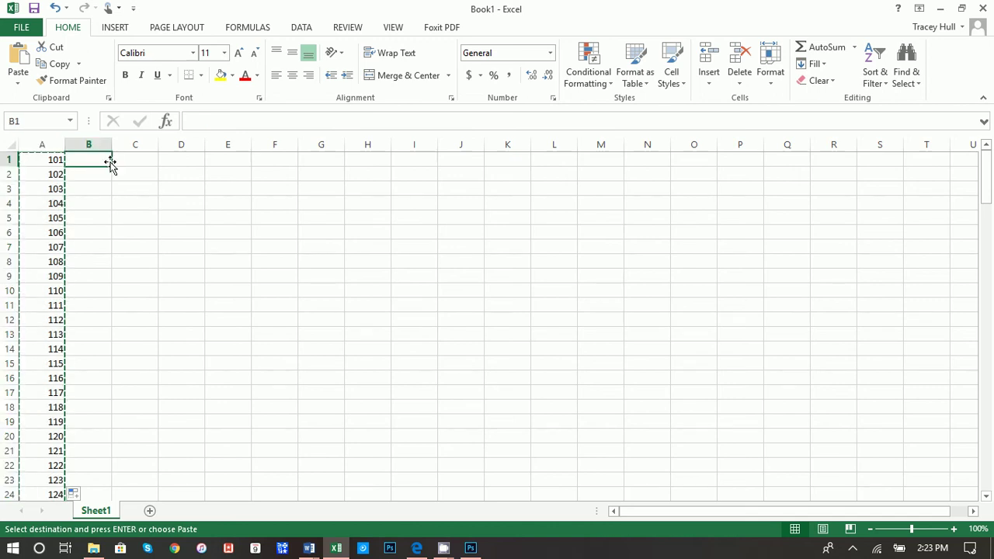
{"action": "left_click", "coordinate": [18, 85]}
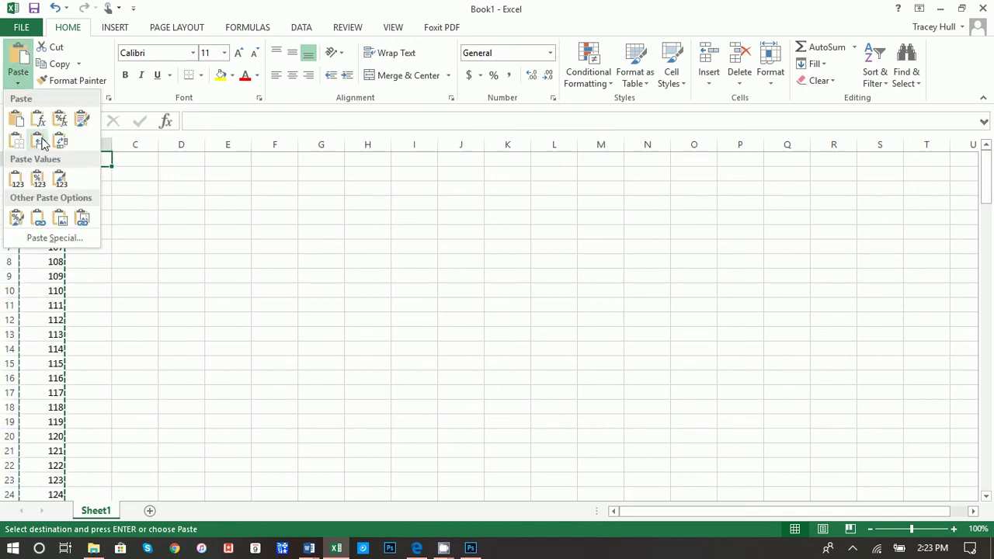
{"action": "left_click", "coordinate": [37, 180]}
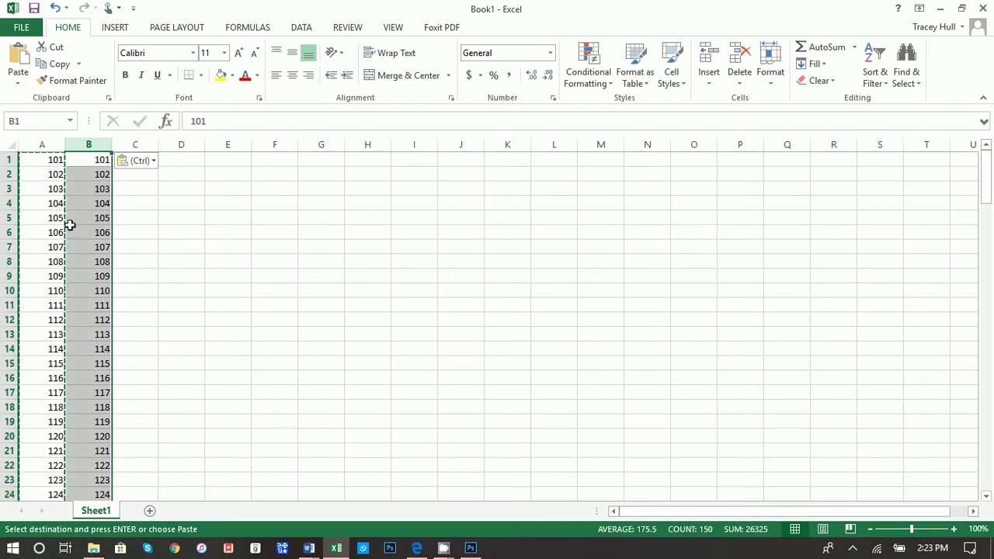
{"action": "left_click", "coordinate": [100, 276]}
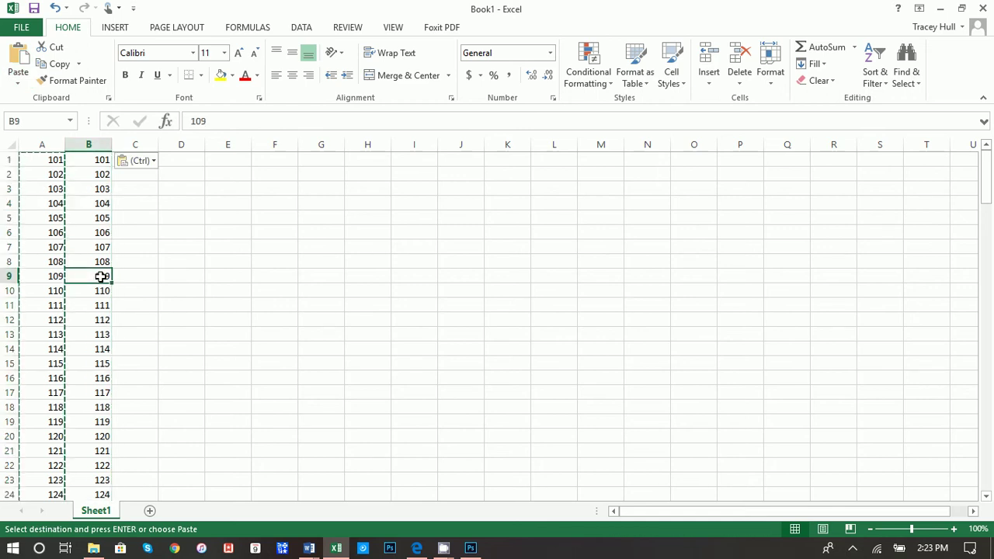
{"action": "left_click", "coordinate": [53, 277]}
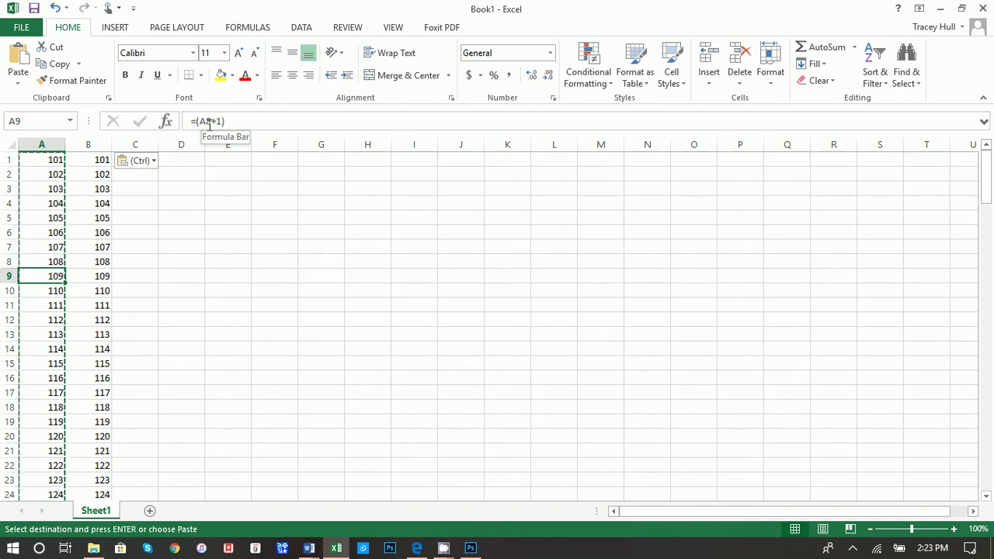
{"action": "left_click", "coordinate": [89, 275]}
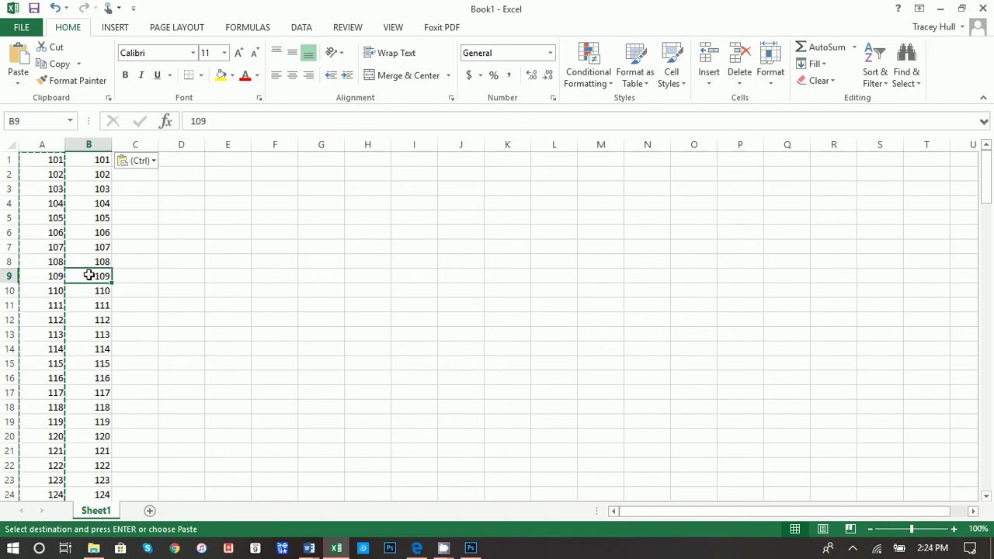
Delete the formula column A so the plain values shift into column A
{"action": "left_click", "coordinate": [43, 146]}
{"action": "right_click", "coordinate": [42, 146]}
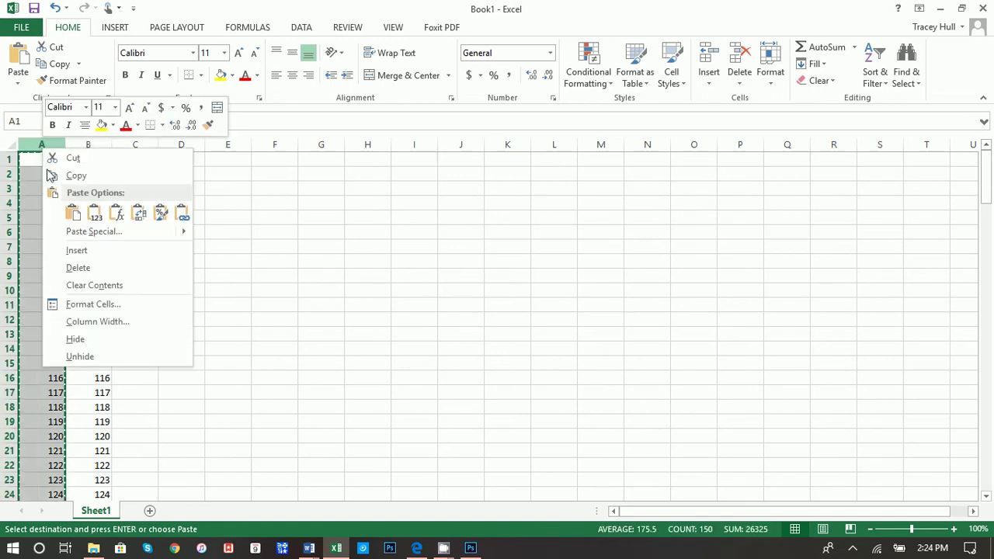
{"action": "left_click", "coordinate": [77, 267]}
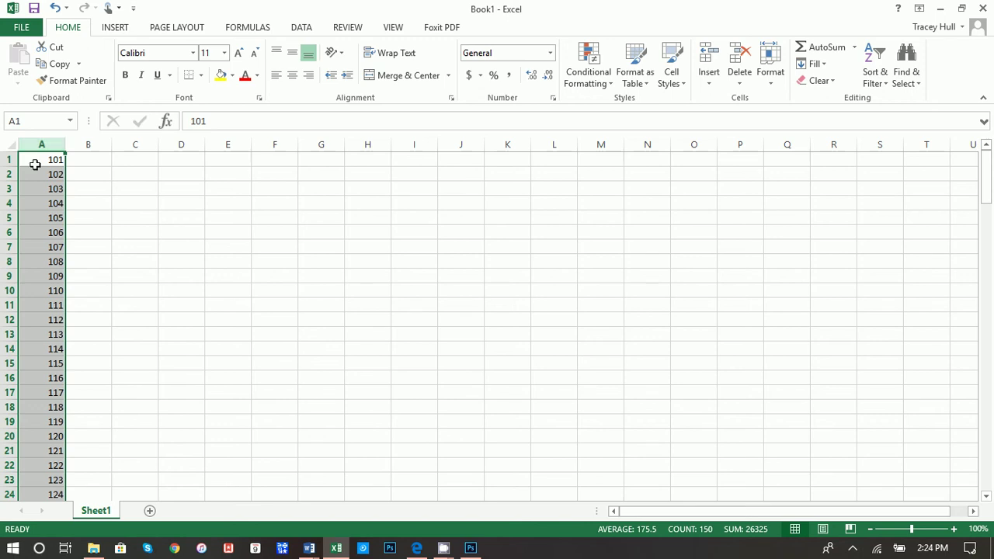
Insert a blank row at the top and enter the header NUM in A1
{"action": "left_click", "coordinate": [6, 159]}
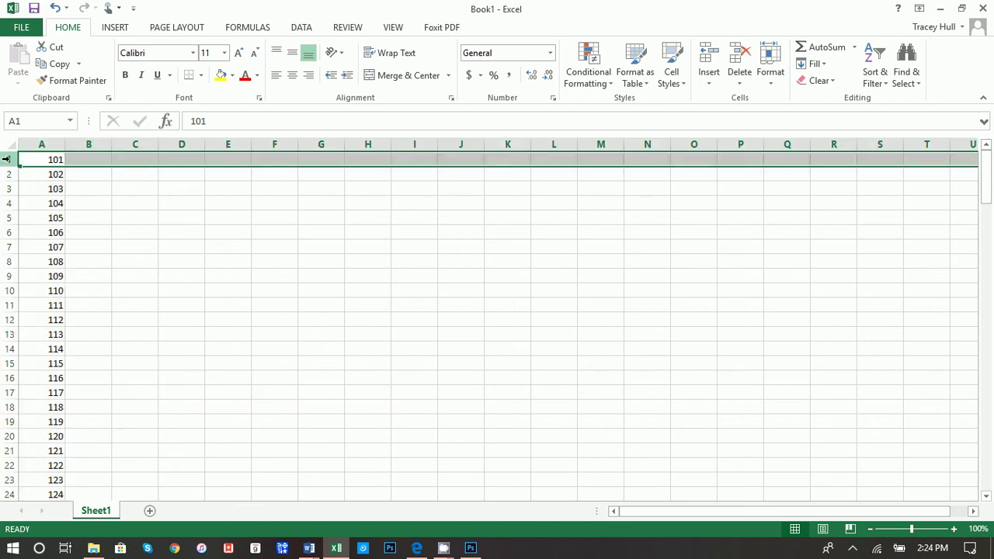
{"action": "right_click", "coordinate": [7, 159]}
{"action": "left_click", "coordinate": [43, 261]}
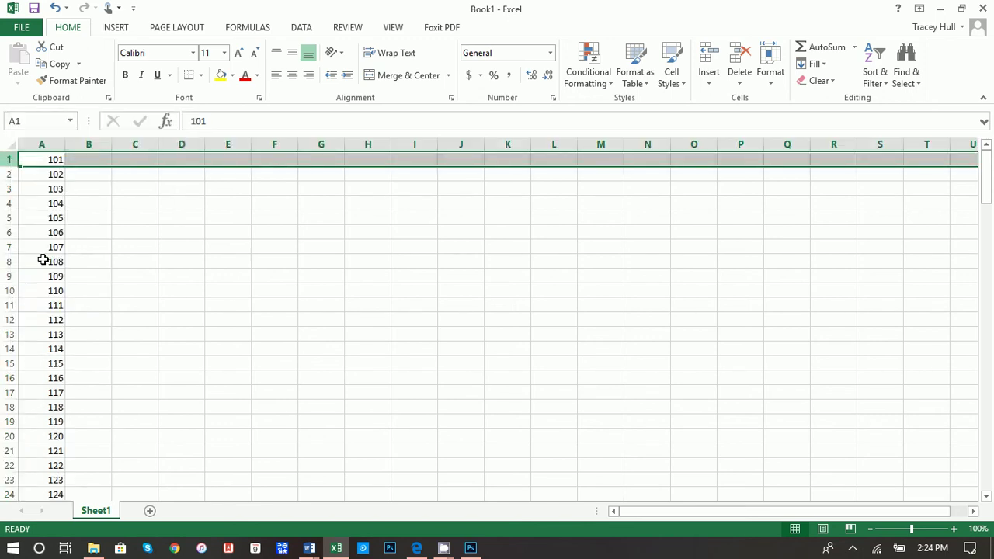
{"action": "left_click", "coordinate": [51, 158]}
{"action": "type", "text": "NUM"}
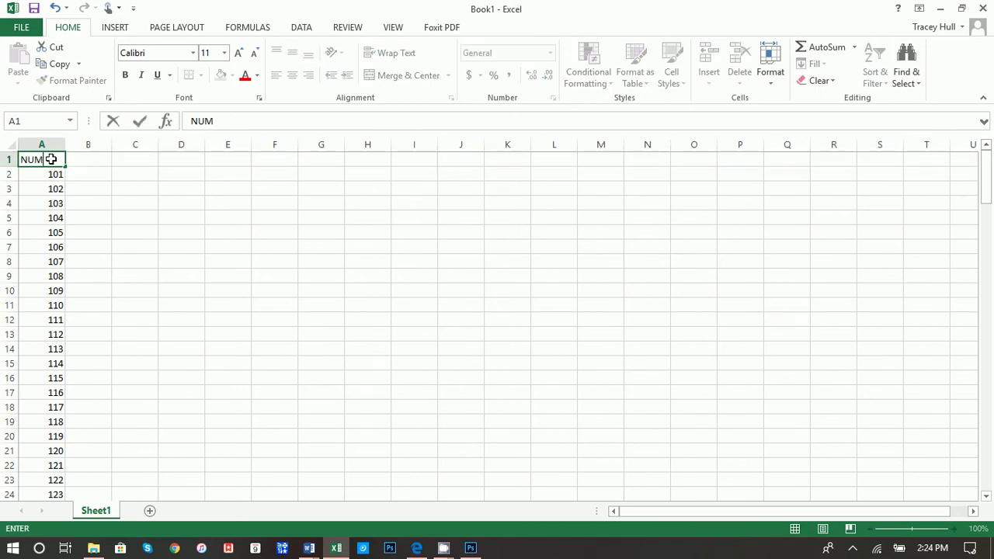
{"action": "left_click", "coordinate": [89, 179]}
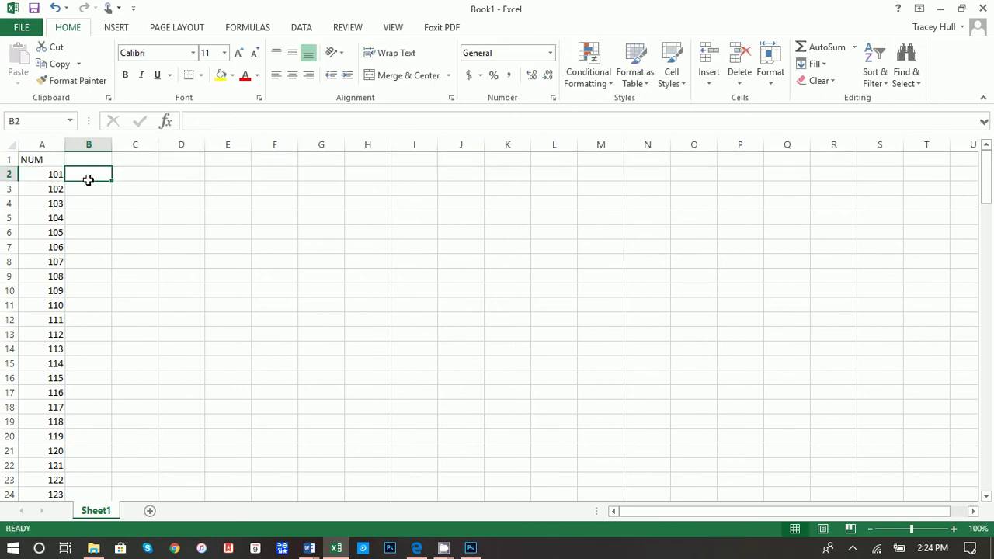
{"action": "left_click", "coordinate": [49, 167]}
{"action": "left_click", "coordinate": [51, 161]}
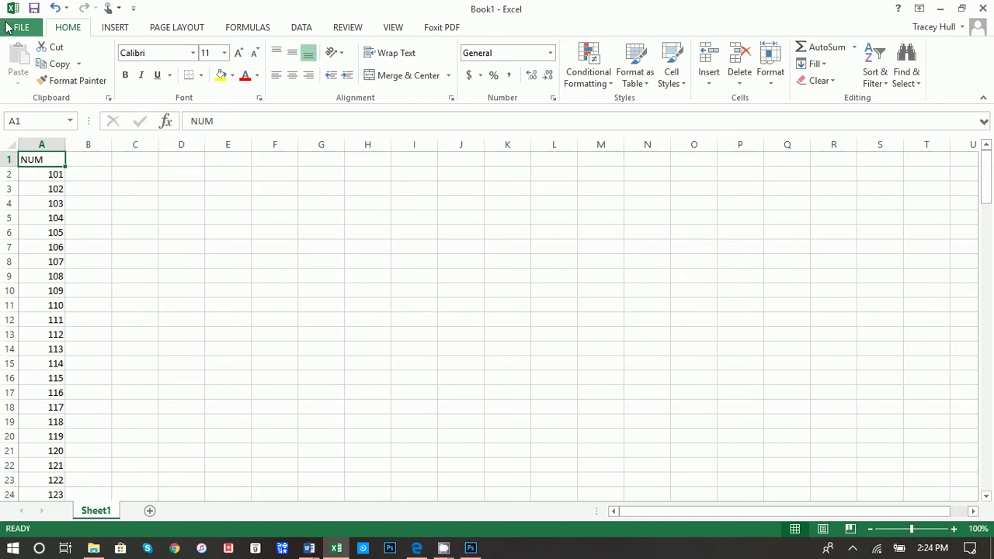
Save As the workbook into the Auction Bid Cards folder under the name bidnumbers
{"action": "left_click", "coordinate": [21, 27]}
{"action": "left_click", "coordinate": [45, 174]}
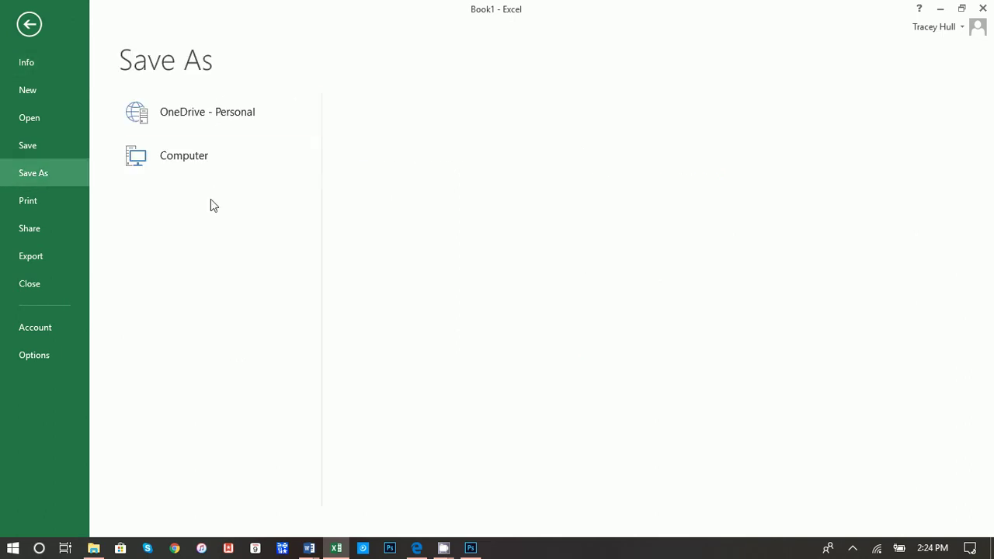
{"action": "left_click", "coordinate": [194, 156]}
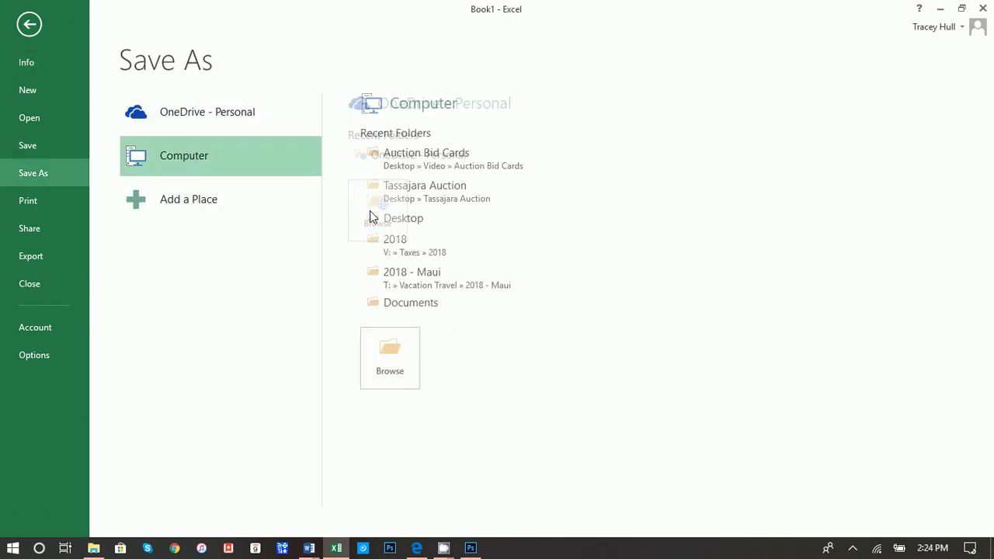
{"action": "left_click", "coordinate": [435, 155]}
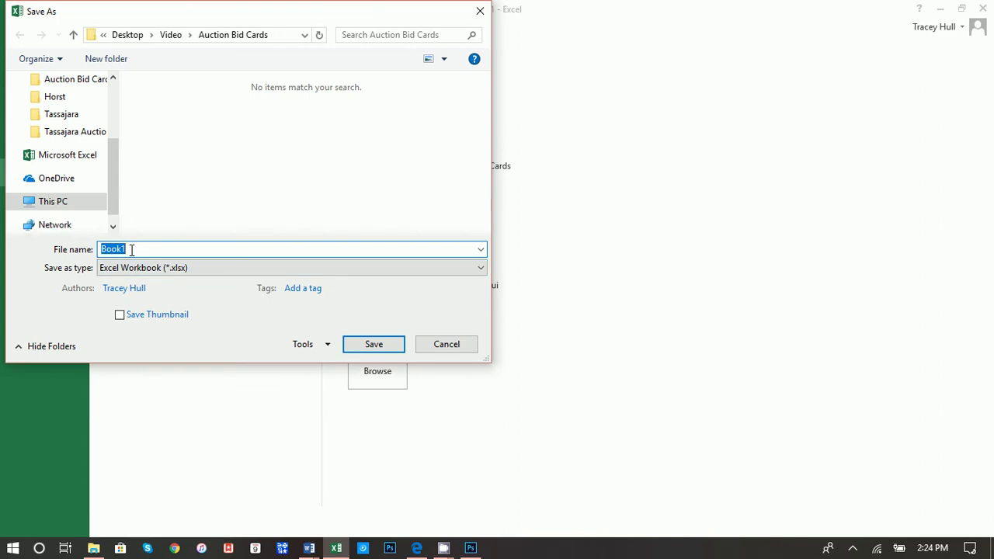
{"action": "type", "text": "bidnumbers"}
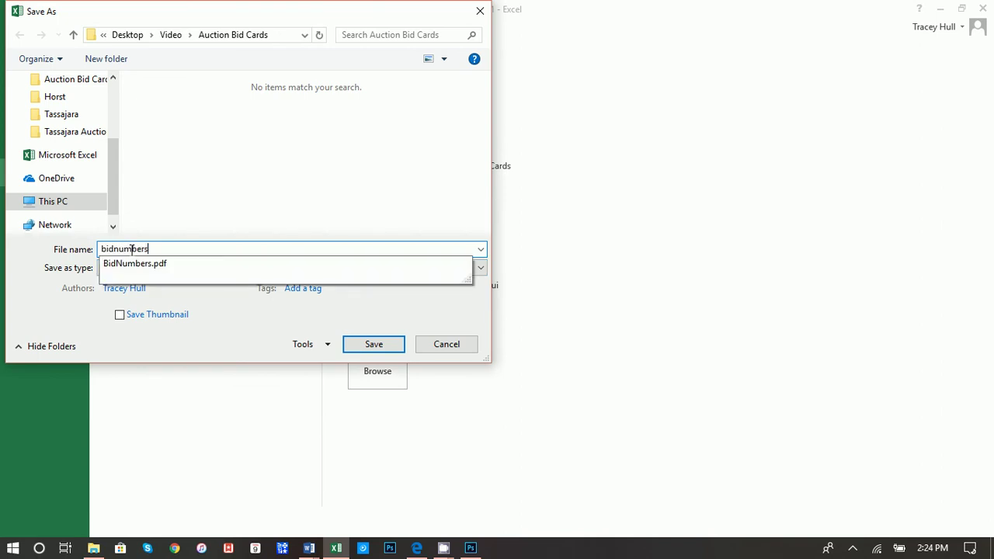
{"action": "key", "text": "Return"}
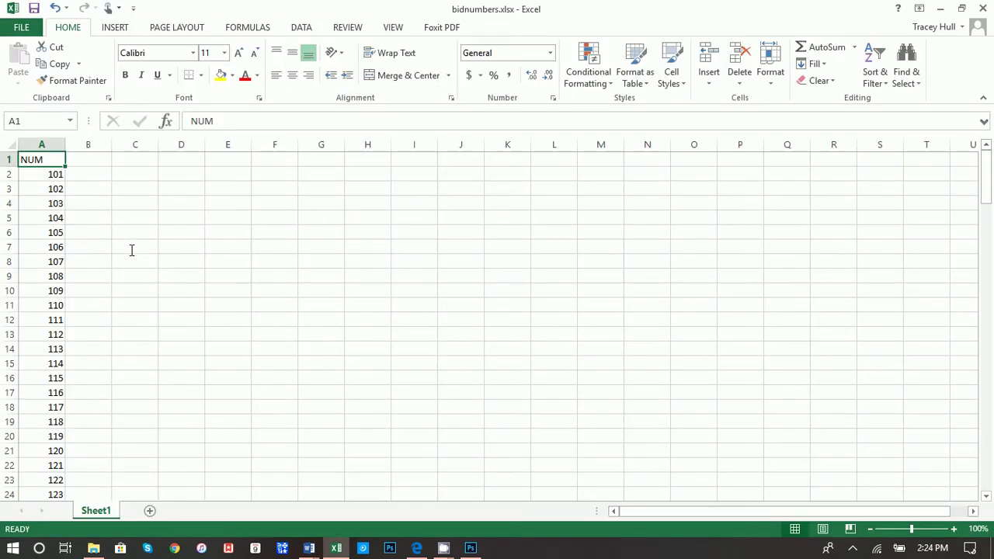
On Document3, launch the Step-by-Step Mail Merge Wizard and advance to step 3, selecting recipients
{"action": "mouse_move", "coordinate": [311, 549]}
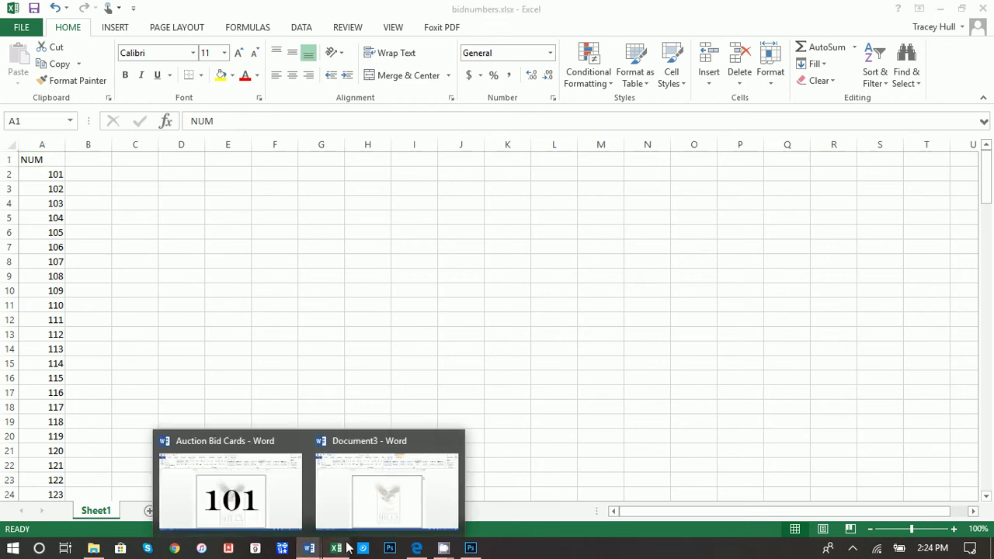
{"action": "left_click", "coordinate": [344, 518]}
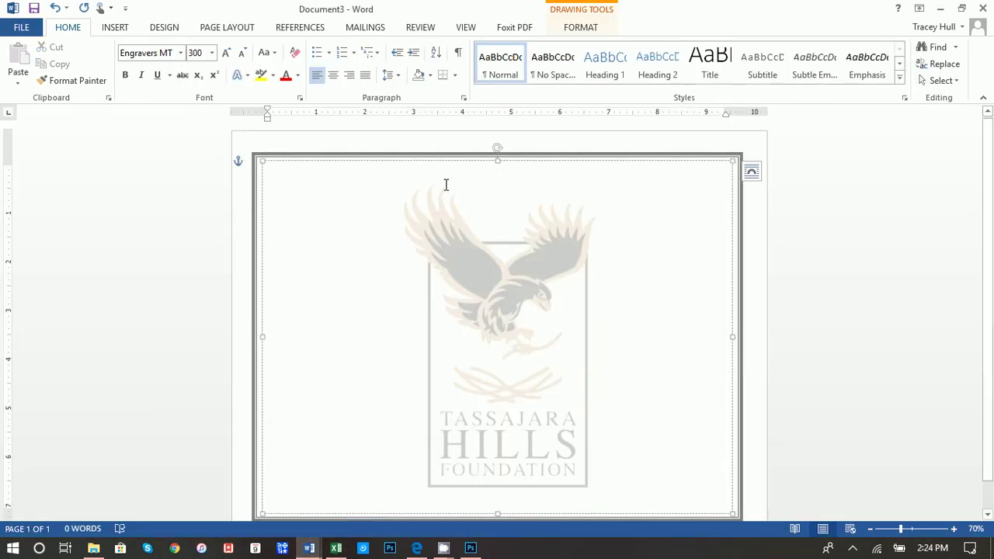
{"action": "left_click", "coordinate": [374, 29]}
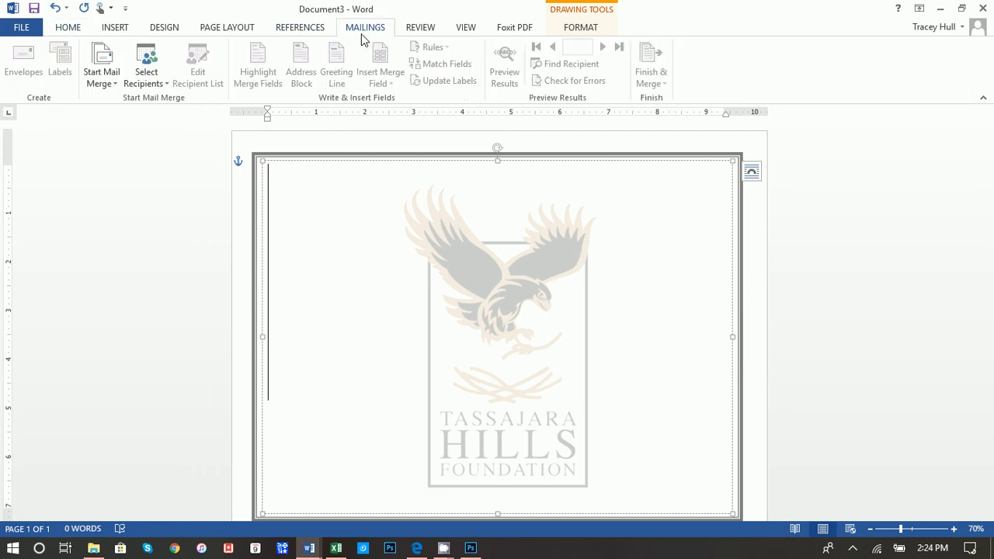
{"action": "left_click", "coordinate": [109, 79]}
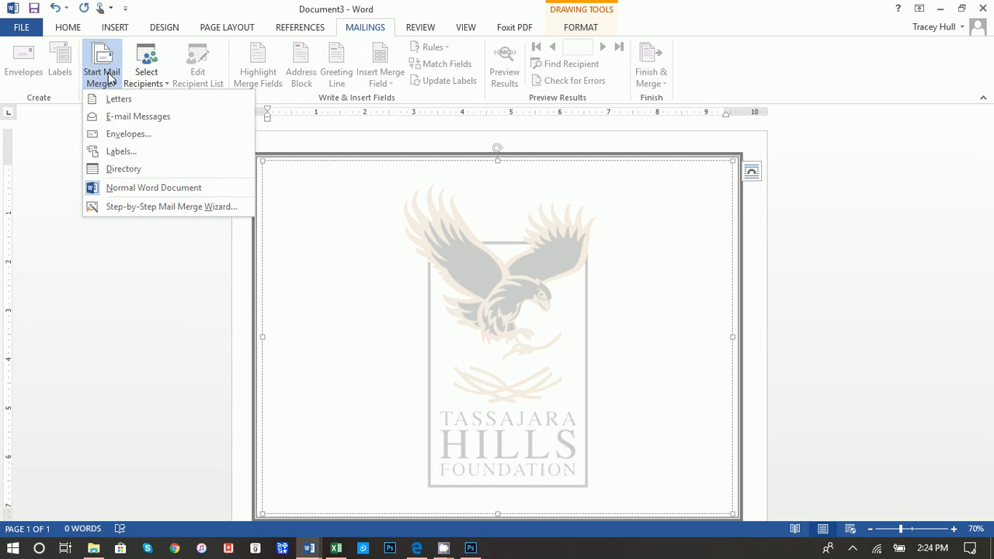
{"action": "left_click", "coordinate": [124, 208]}
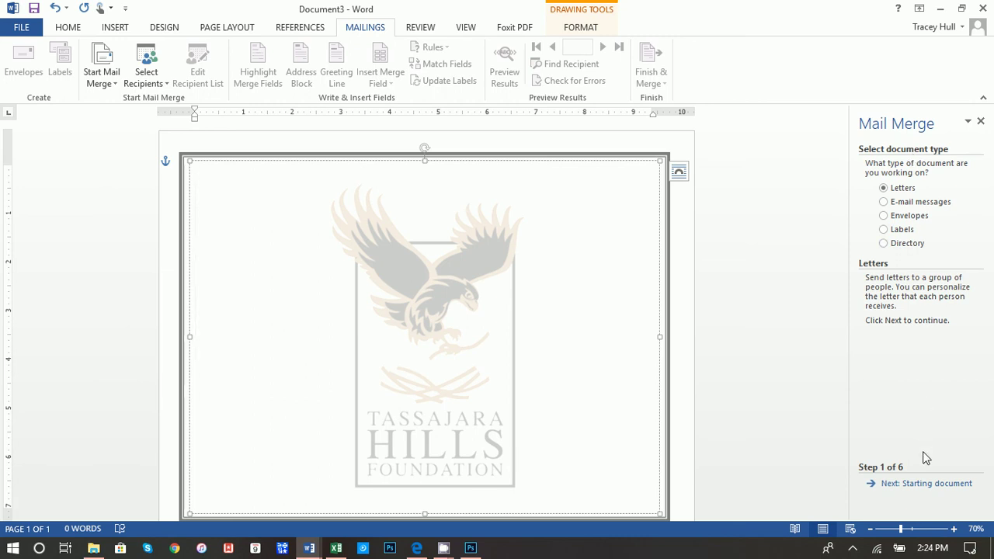
{"action": "left_click", "coordinate": [924, 485]}
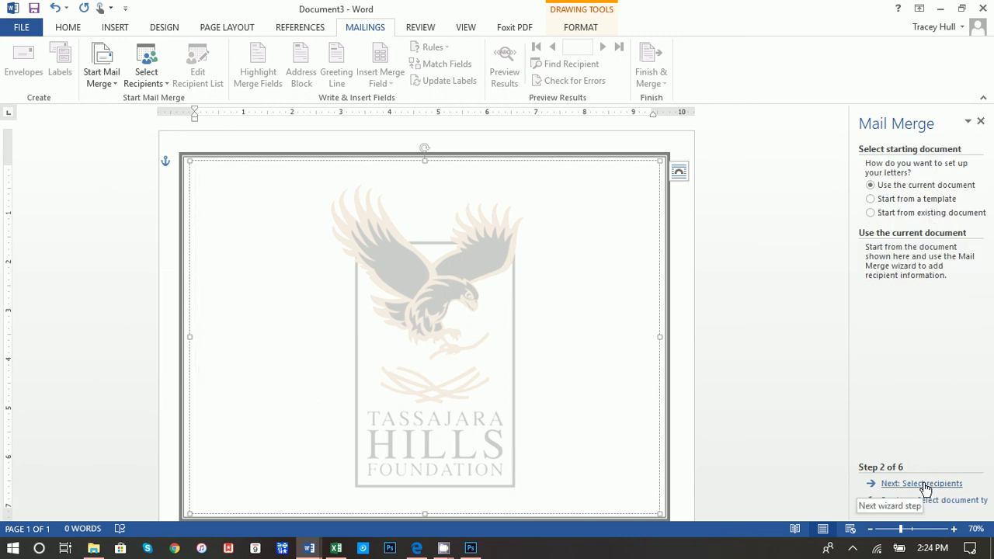
{"action": "left_click", "coordinate": [923, 483]}
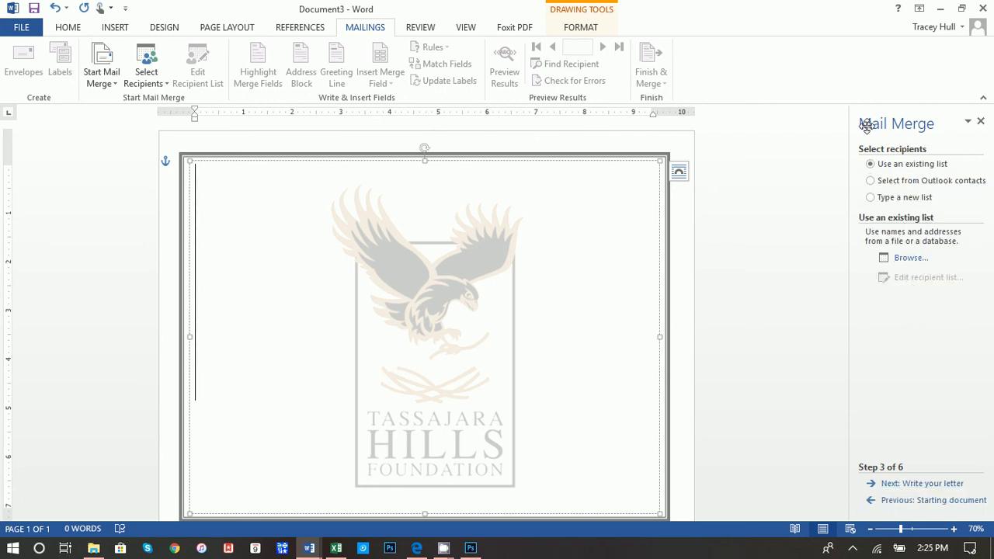
Browse to Desktop > Video > Auction Bid Cards and use Sheet1$ of bidnumbers.xlsx as recipients
{"action": "left_click", "coordinate": [908, 261]}
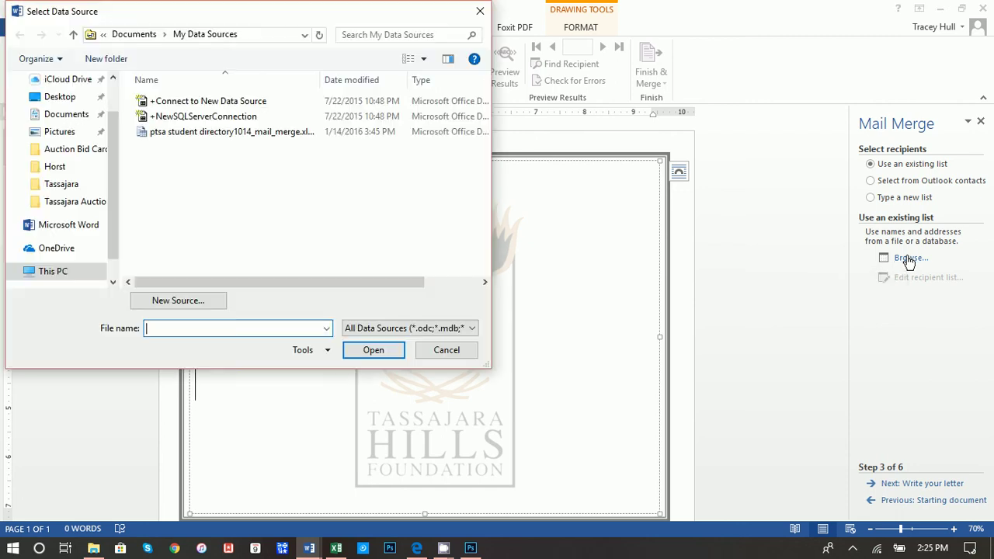
{"action": "left_click", "coordinate": [59, 96]}
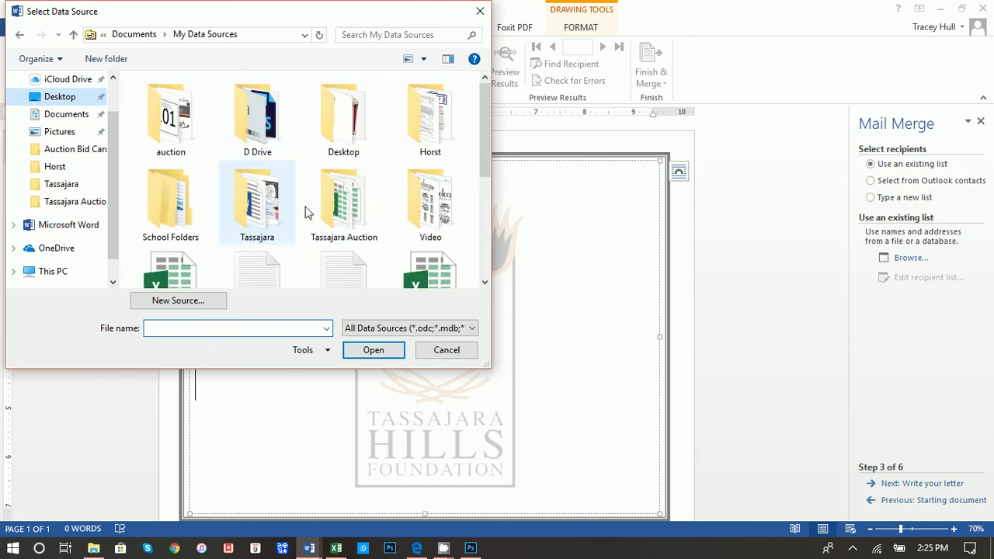
{"action": "double_click", "coordinate": [433, 205]}
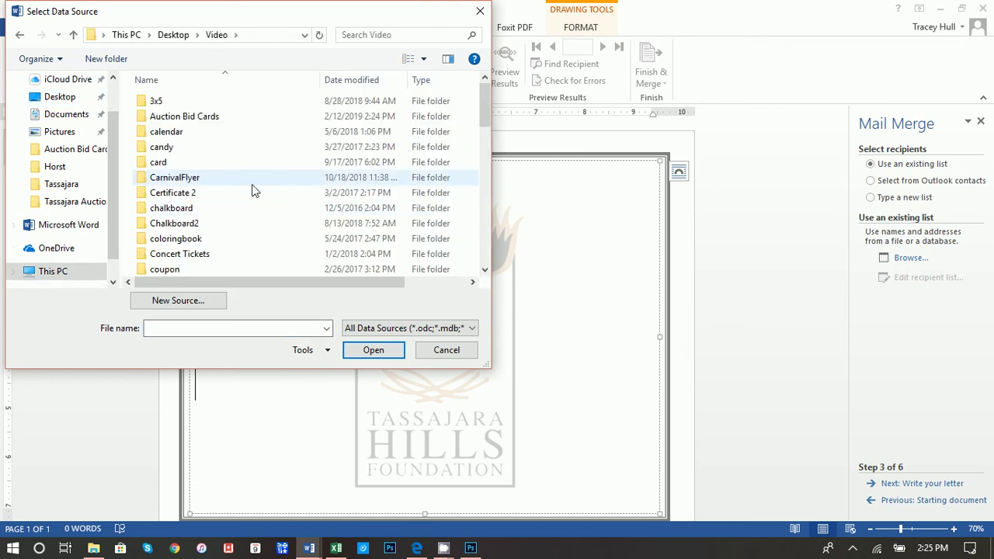
{"action": "double_click", "coordinate": [222, 117]}
{"action": "left_click", "coordinate": [180, 101]}
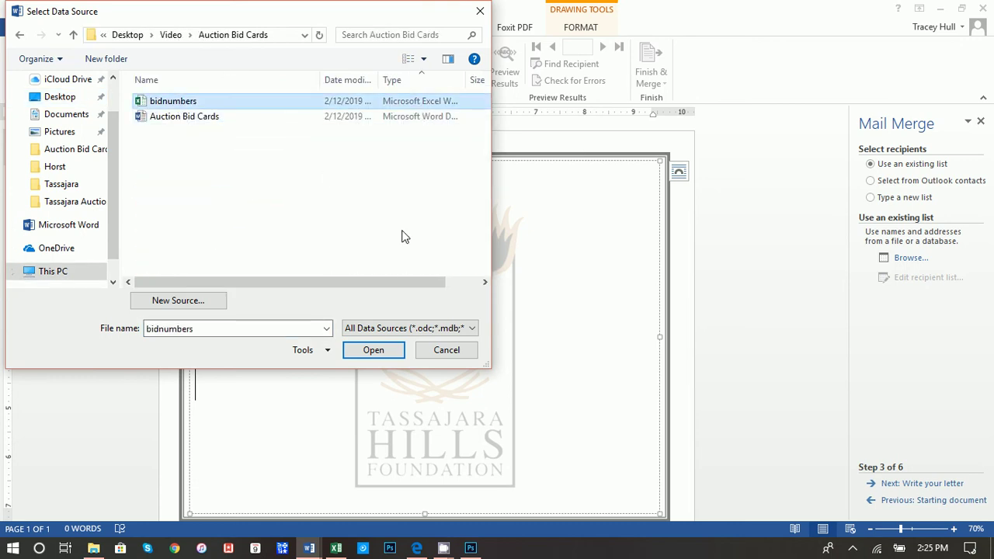
{"action": "left_click", "coordinate": [371, 350]}
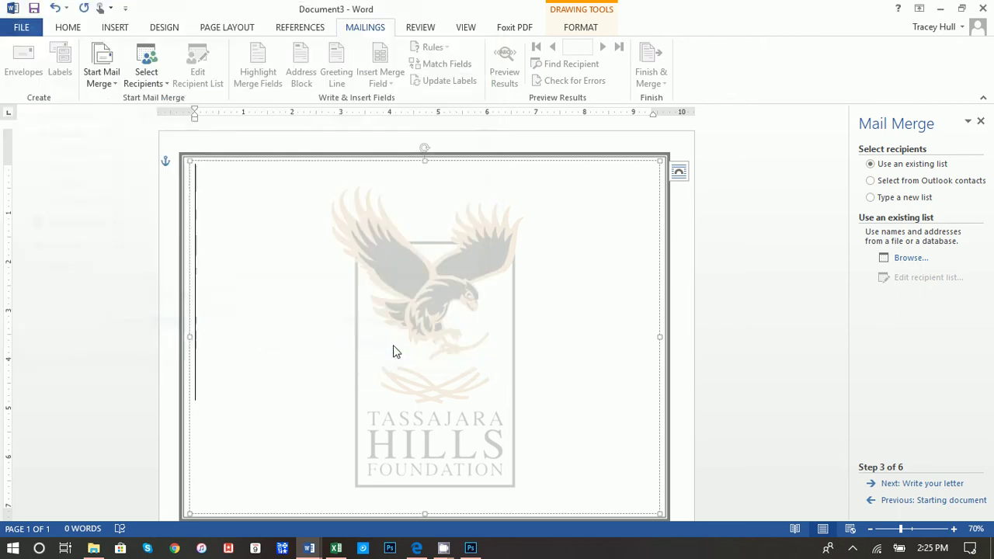
{"action": "left_click", "coordinate": [577, 326]}
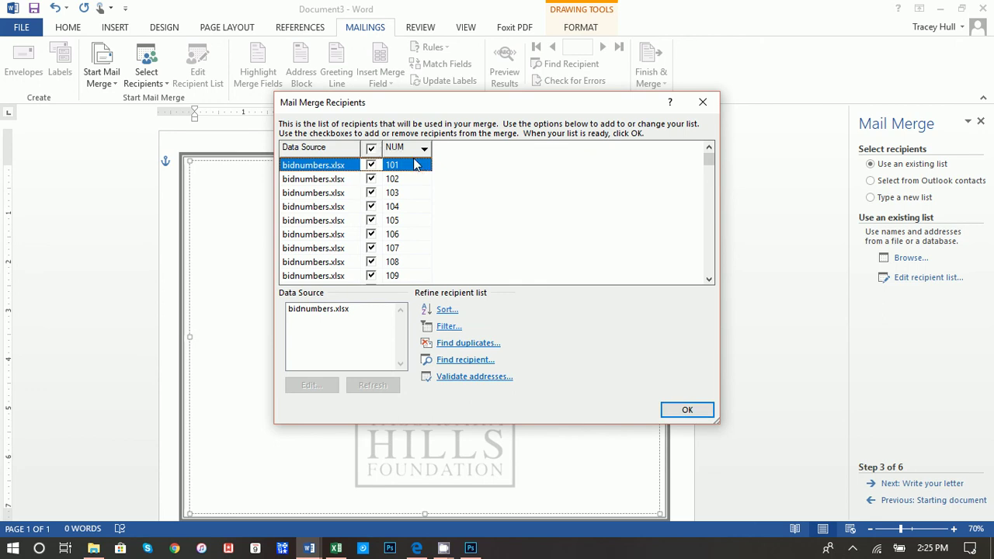
{"action": "left_click", "coordinate": [687, 411]}
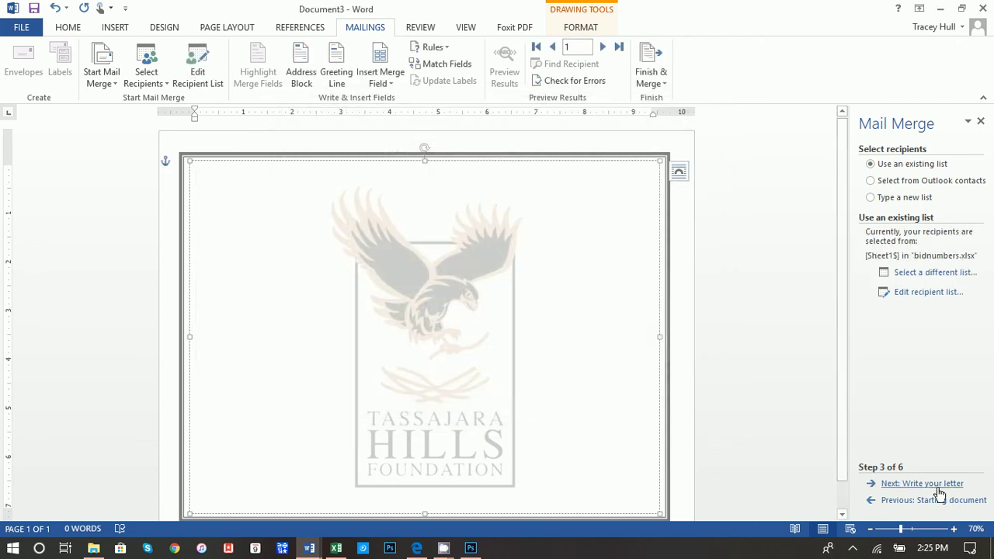
Insert the NUM merge field into the card's text box and preview the first record, 101
{"action": "left_click", "coordinate": [939, 484]}
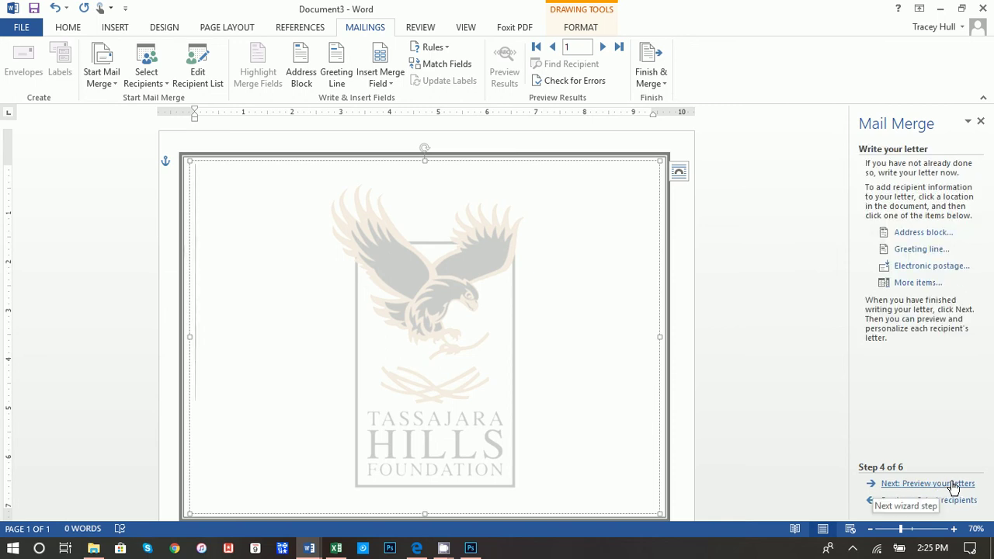
{"action": "left_click", "coordinate": [915, 285]}
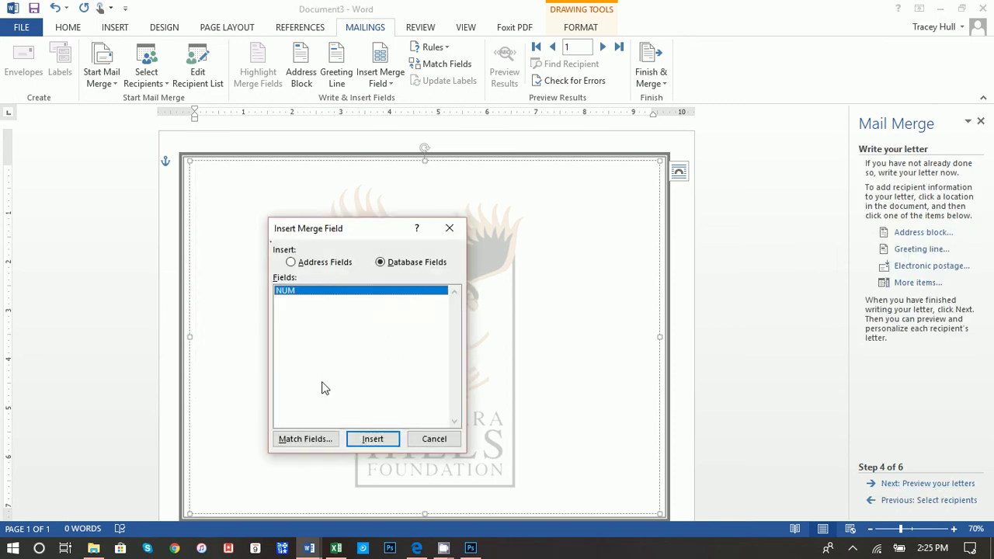
{"action": "left_click", "coordinate": [372, 440]}
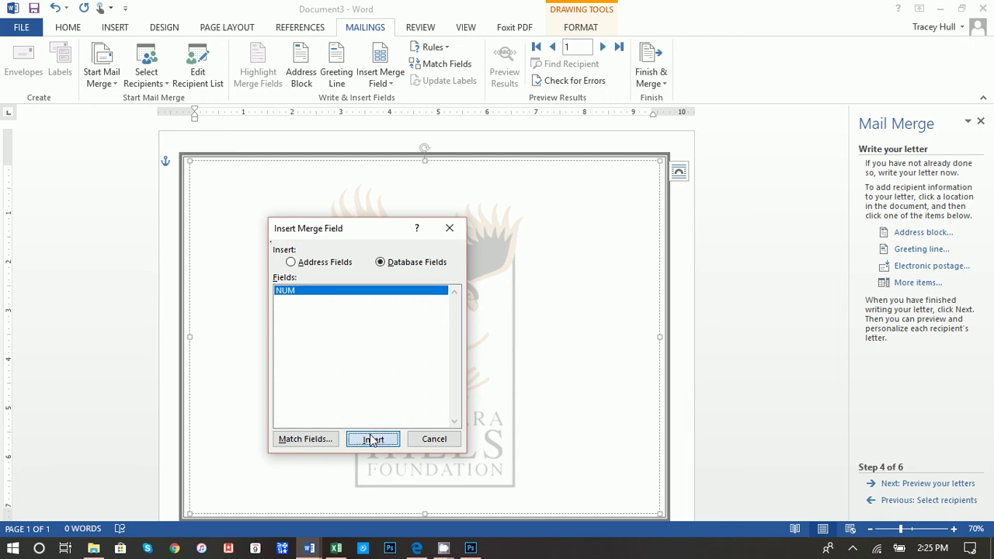
{"action": "left_click", "coordinate": [434, 439]}
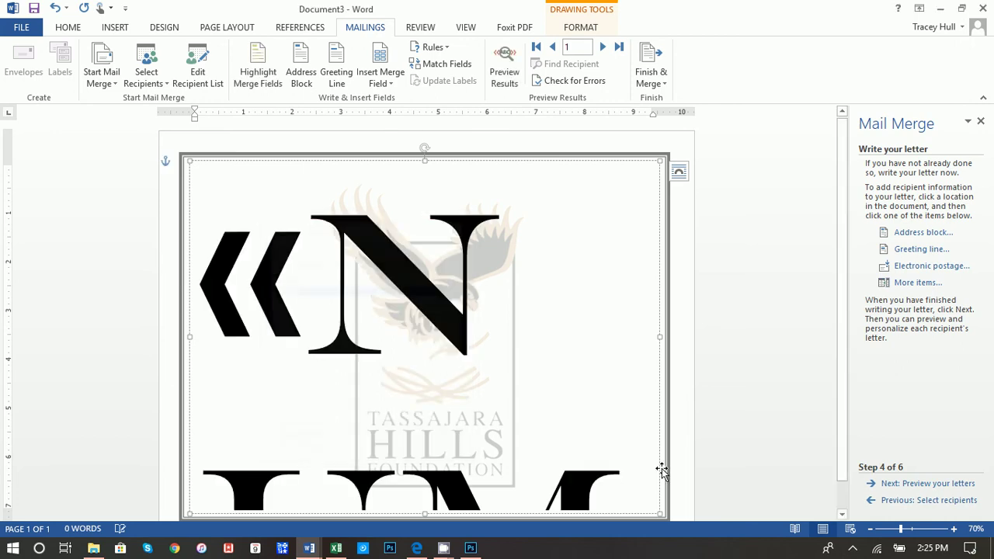
{"action": "left_click", "coordinate": [925, 486]}
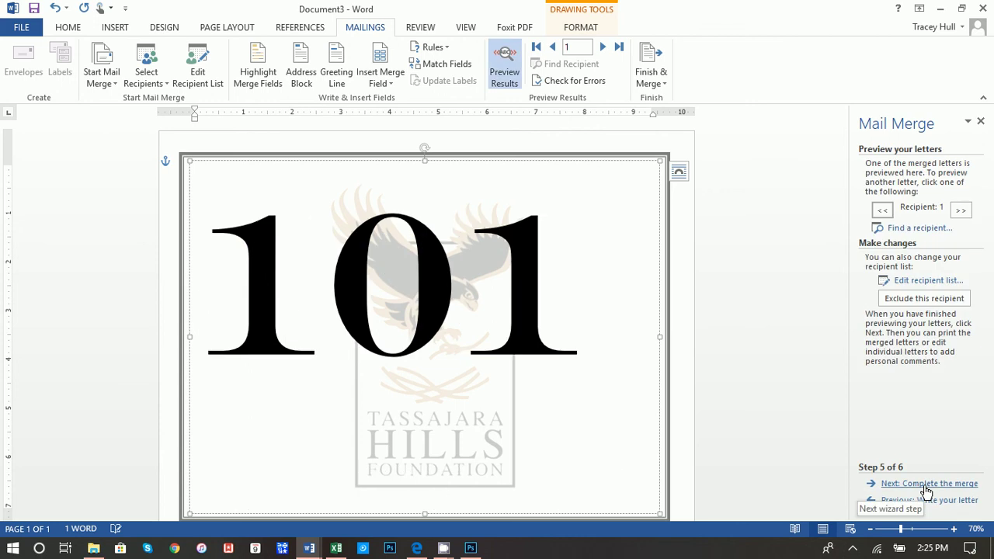
Centre the 101 horizontally with Center and vertically with Align Text > Middle
{"action": "left_click", "coordinate": [67, 28]}
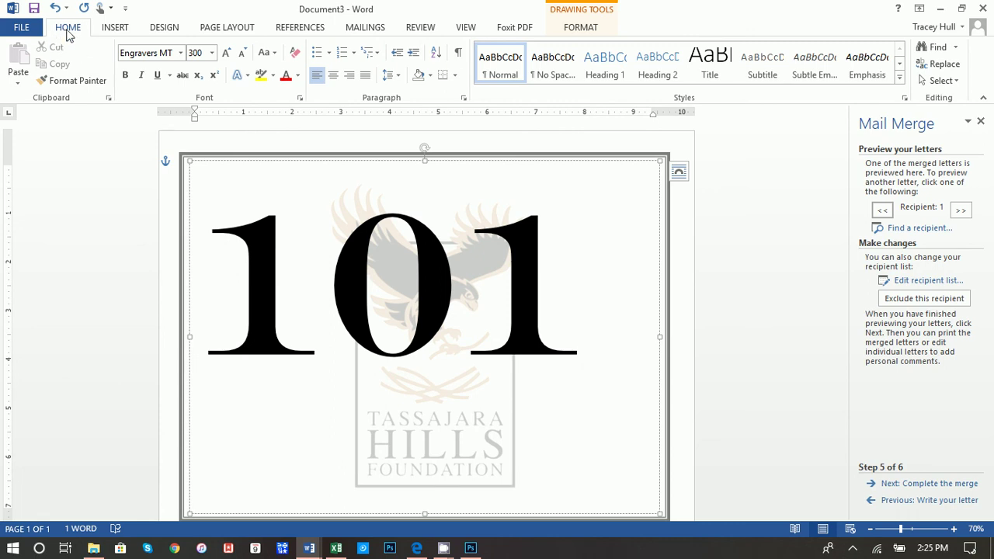
{"action": "left_click", "coordinate": [333, 75]}
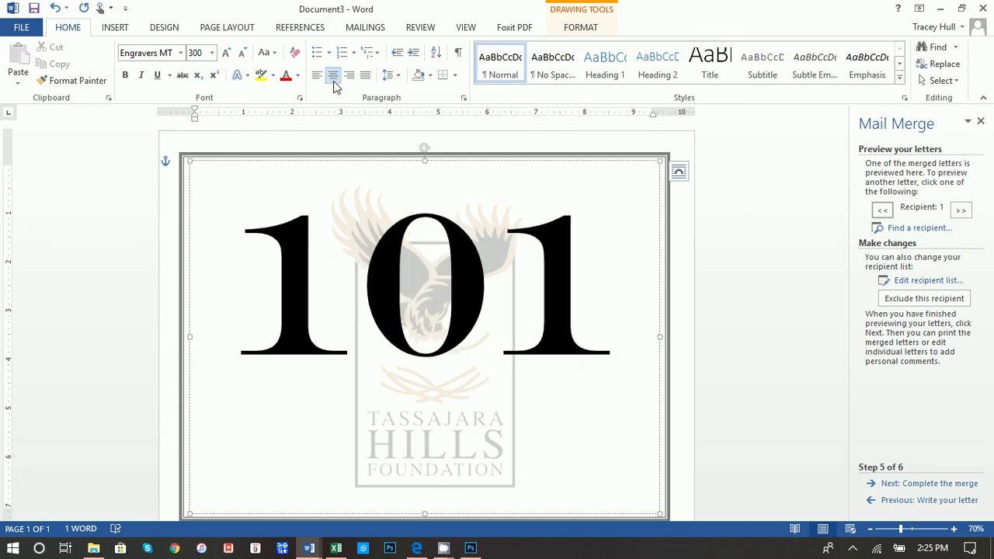
{"action": "left_click", "coordinate": [575, 33]}
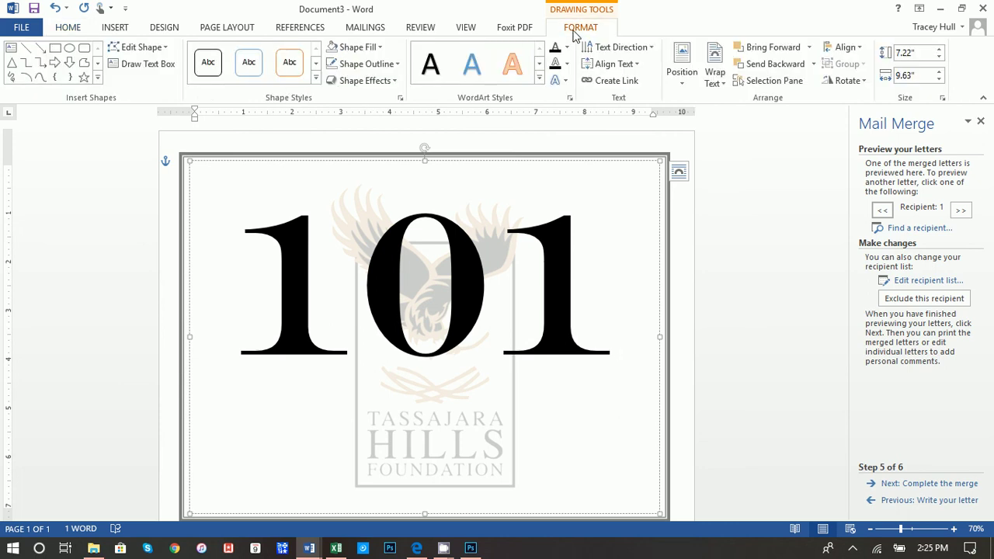
{"action": "left_click", "coordinate": [613, 64]}
{"action": "left_click", "coordinate": [619, 140]}
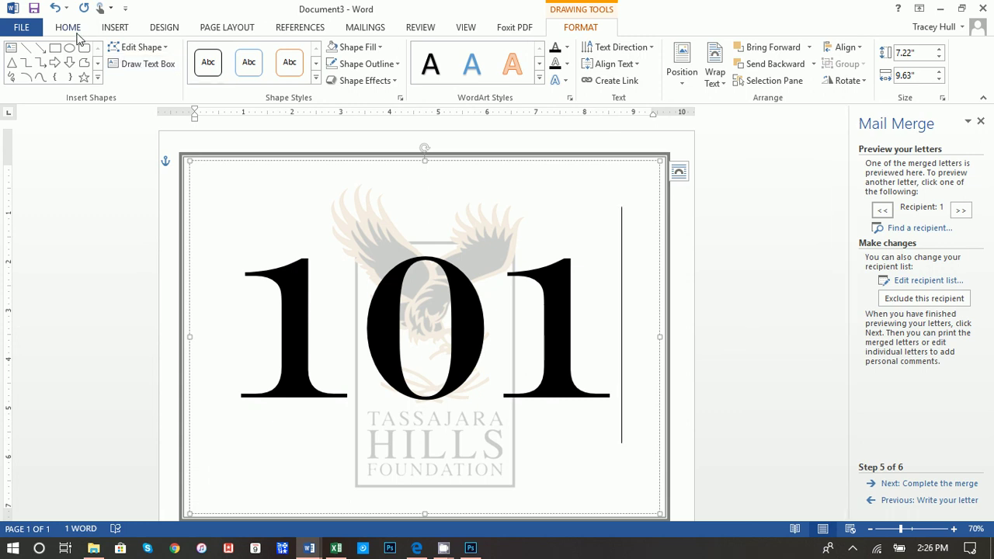
{"action": "left_click", "coordinate": [76, 28]}
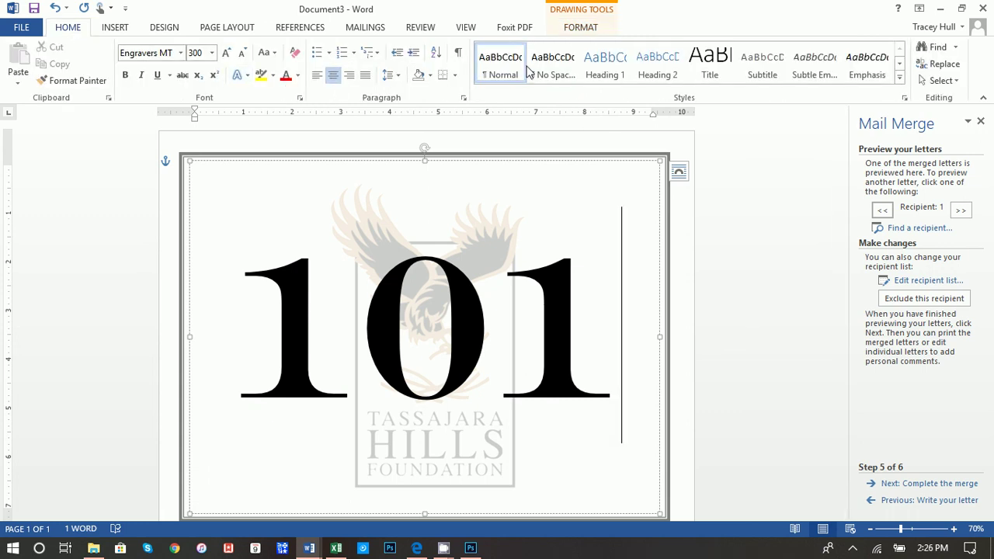
{"action": "left_click", "coordinate": [576, 30]}
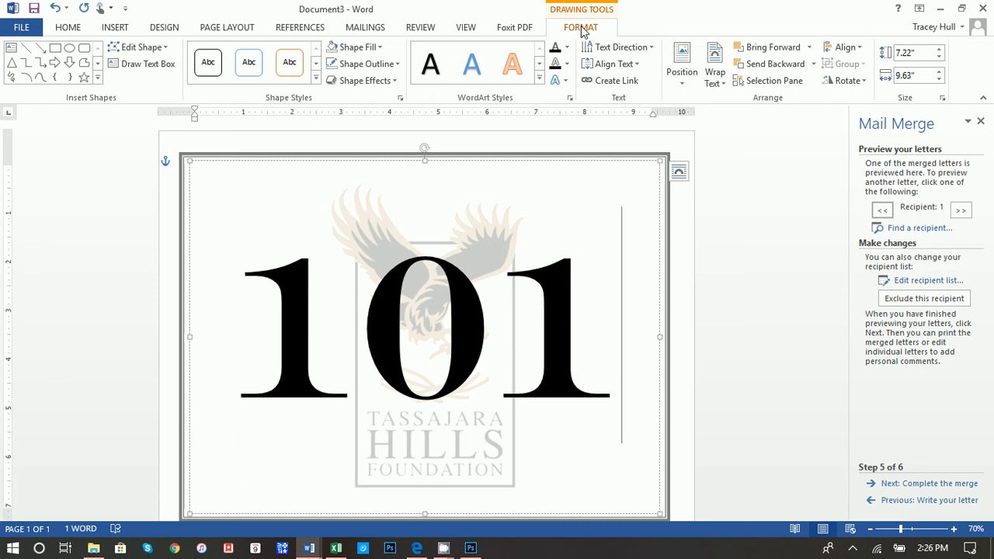
{"action": "left_click", "coordinate": [611, 64]}
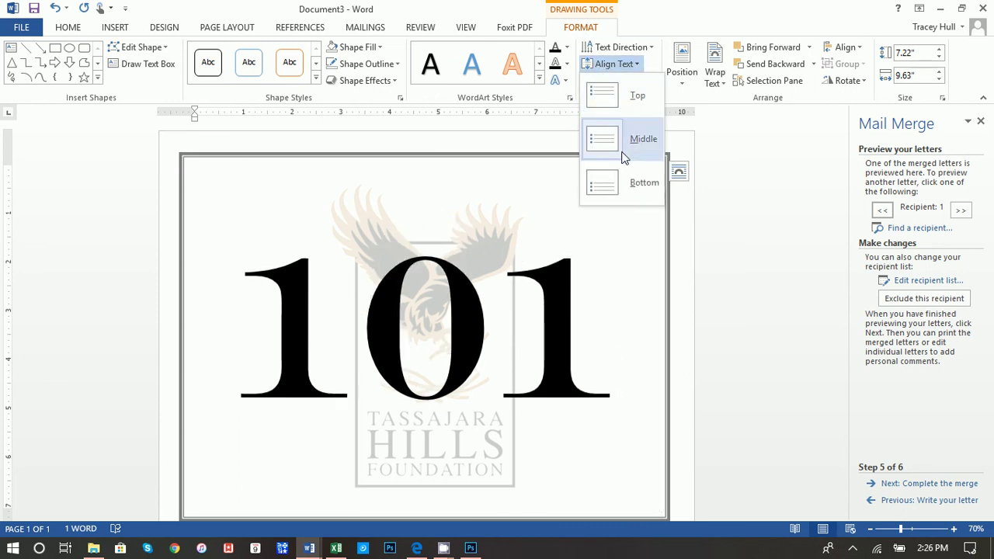
{"action": "left_click", "coordinate": [621, 155]}
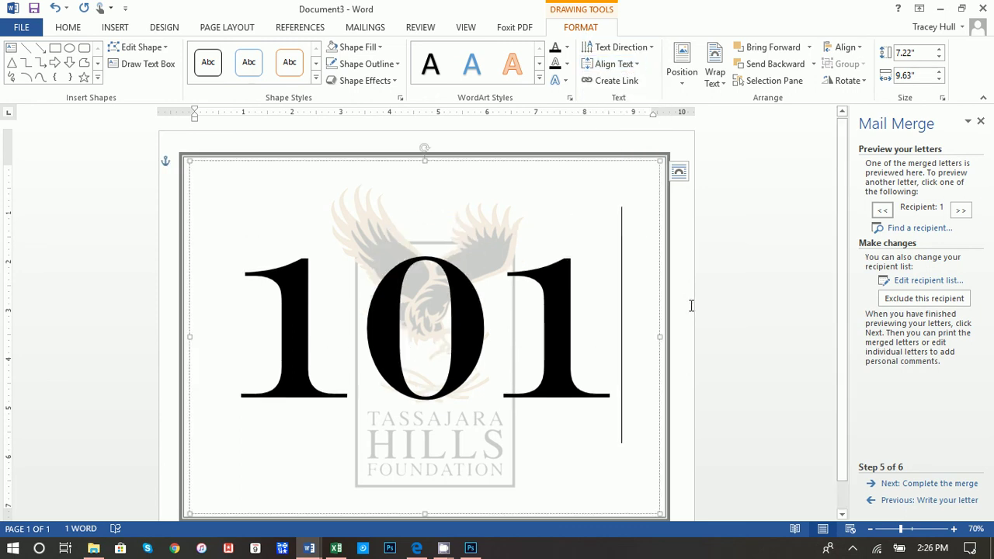
{"action": "scroll", "coordinate": [699, 326], "scroll_direction": "down", "scroll_amount": 1}
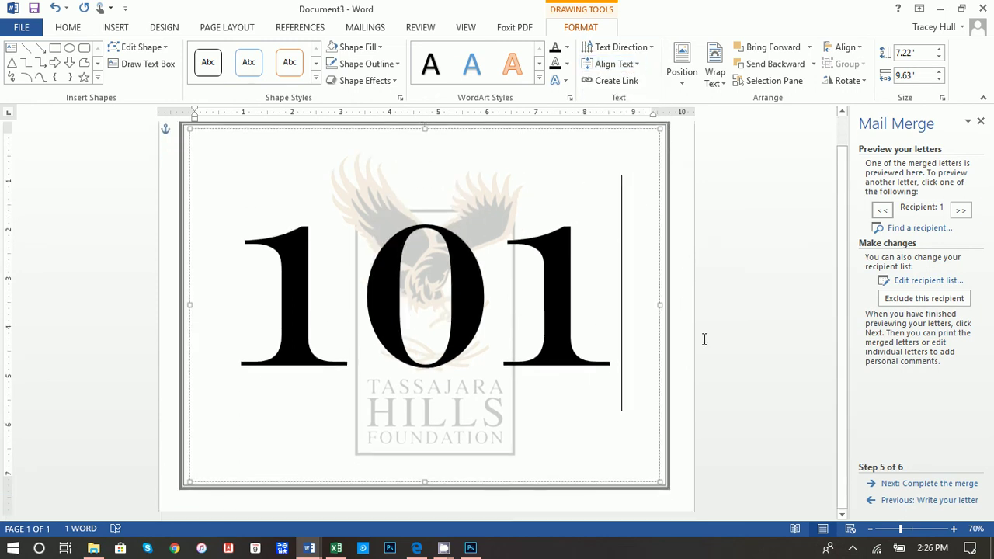
Complete the merge, printing all records with Microsoft Print to PDF as Bidnumbers
{"action": "left_click", "coordinate": [915, 484]}
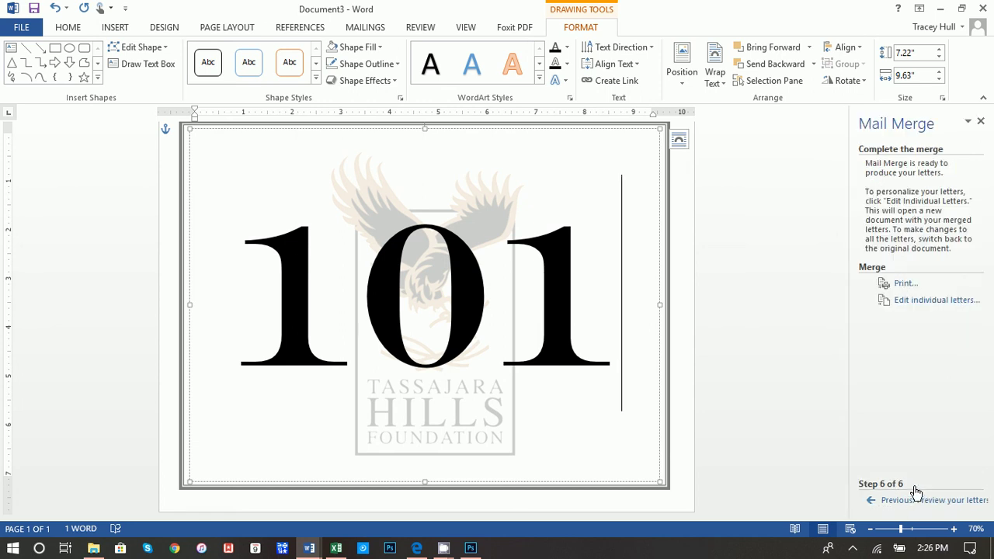
{"action": "left_click", "coordinate": [903, 285]}
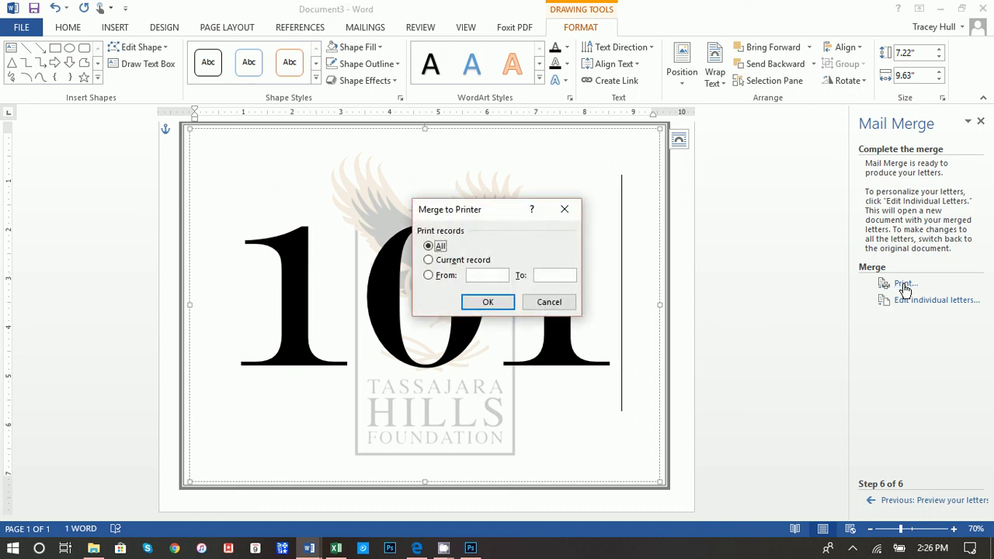
{"action": "left_click", "coordinate": [469, 303]}
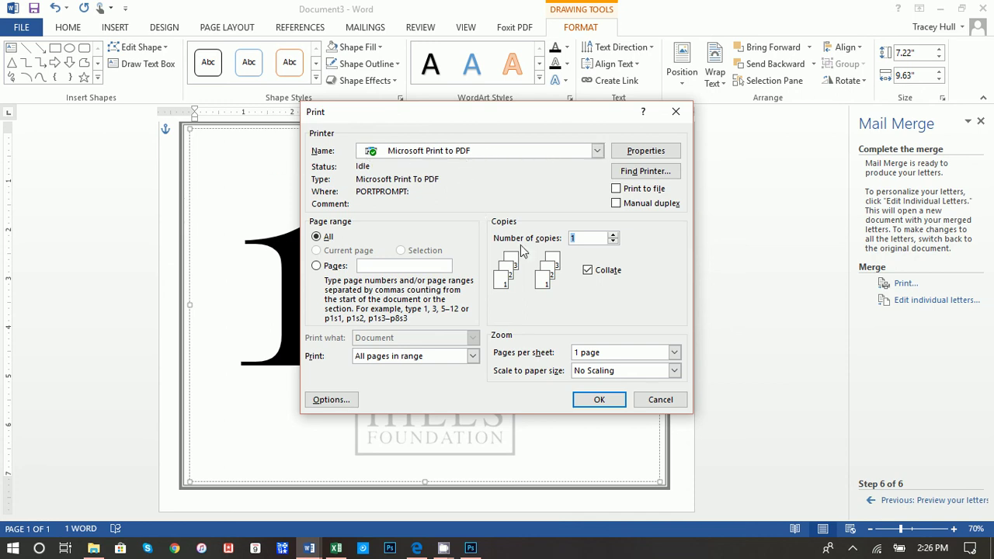
{"action": "left_click", "coordinate": [582, 404]}
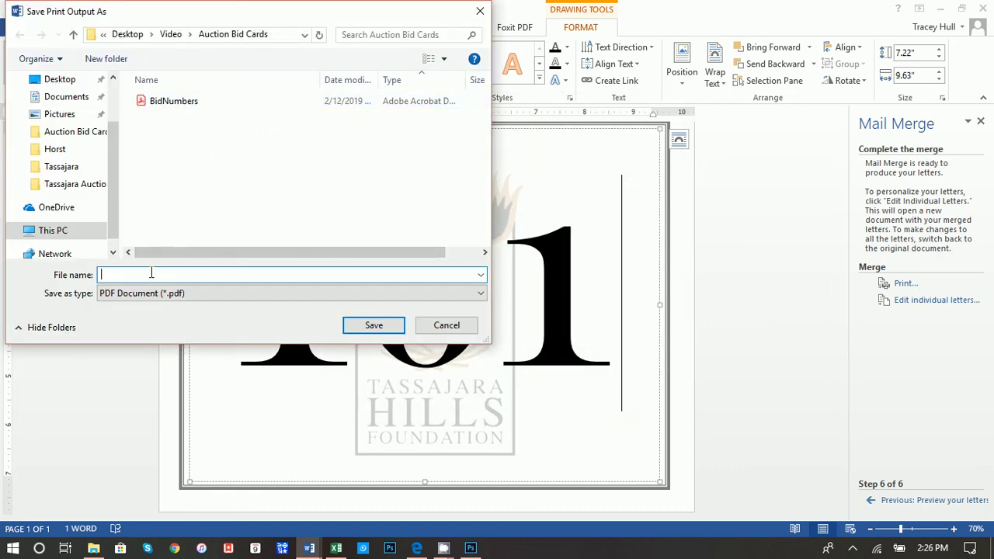
{"action": "type", "text": "Bid"}
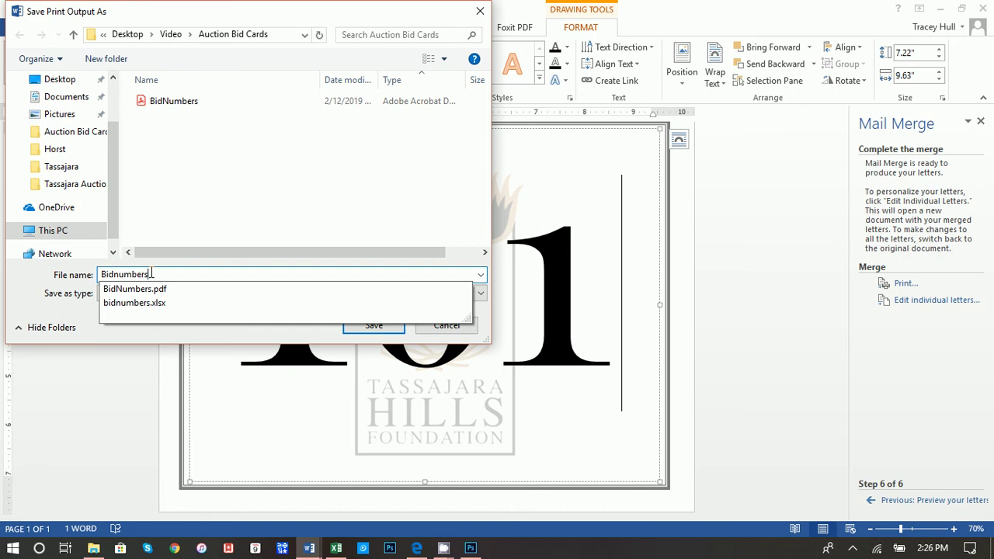
{"action": "type", "text": "numbers"}
{"action": "key", "text": "Return"}
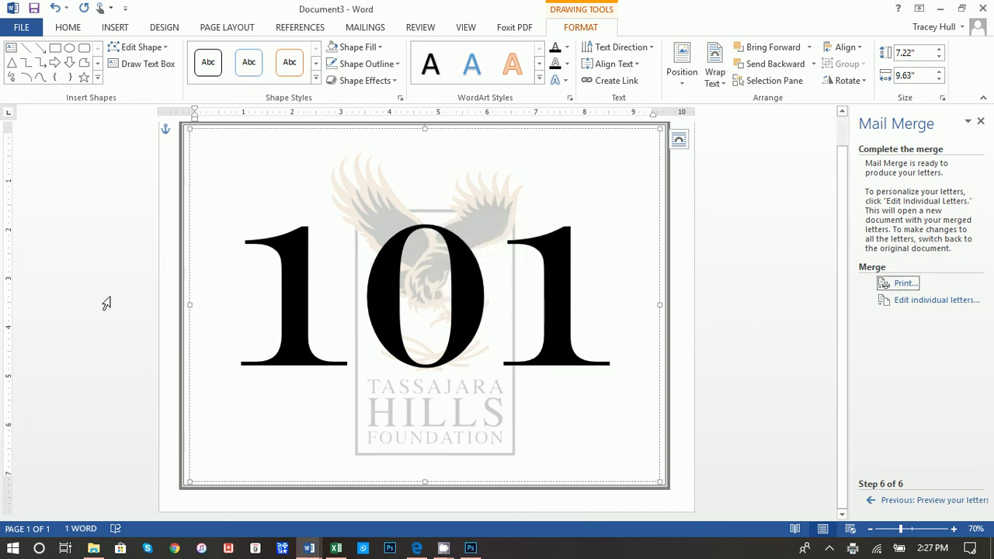
Once printing finishes, open File Explorer to the Auction Bid Cards folder
{"action": "left_click", "coordinate": [93, 548]}
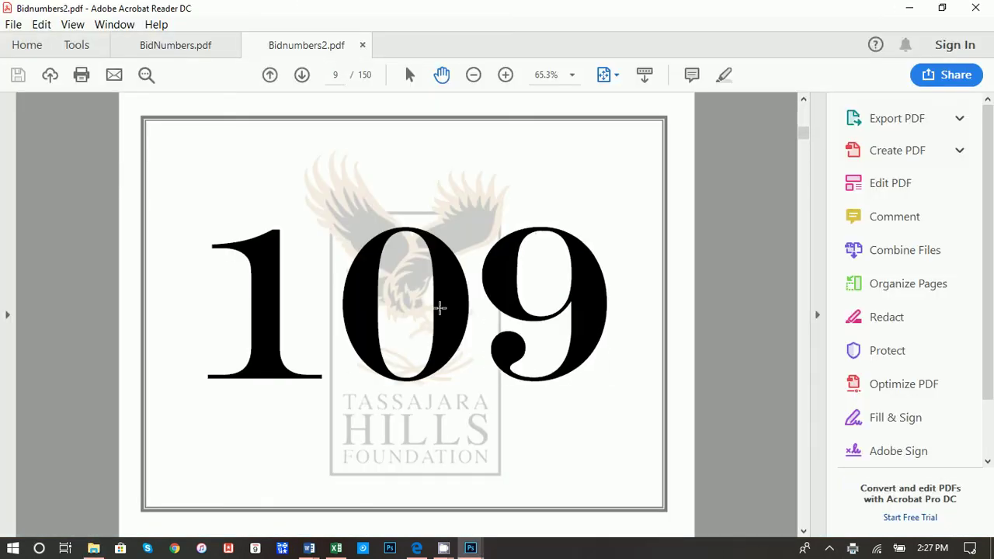
Scroll through Bidnumbers2.pdf to confirm the bid cards carry successive numbers
{"action": "scroll", "coordinate": [439, 308], "scroll_direction": "down", "scroll_amount": 20}
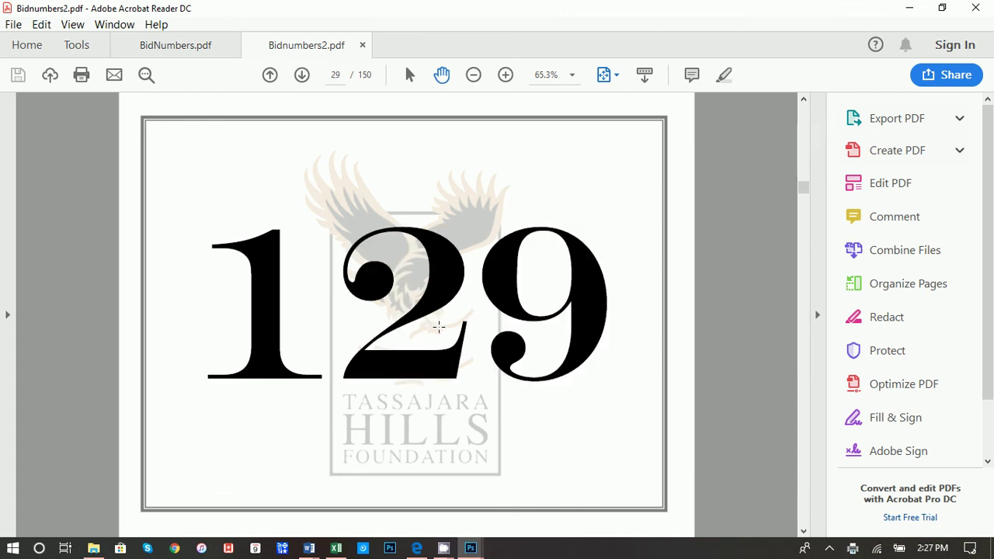
{"action": "scroll", "coordinate": [439, 327], "scroll_direction": "down", "scroll_amount": 20}
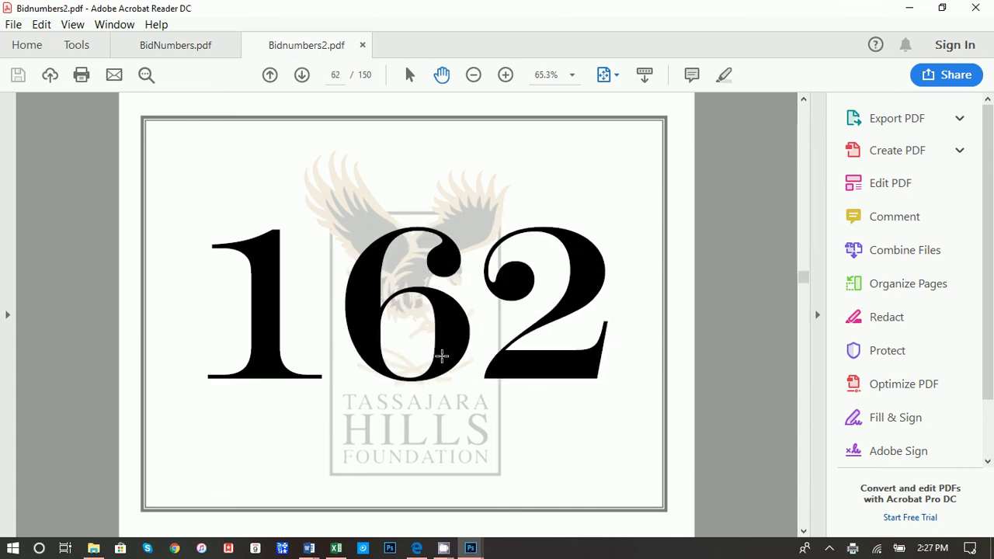
{"action": "scroll", "coordinate": [440, 355], "scroll_direction": "down", "scroll_amount": 10}
Close only the Bidnumbers2.pdf tab, leaving BidNumbers.pdf showing bid card 123
{"action": "left_click", "coordinate": [975, 8]}
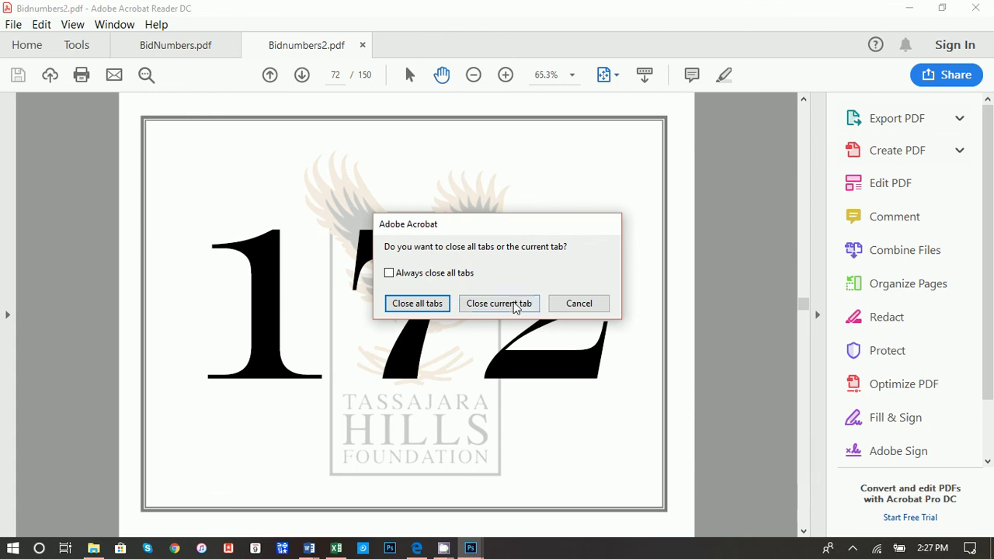
{"action": "left_click", "coordinate": [514, 305]}
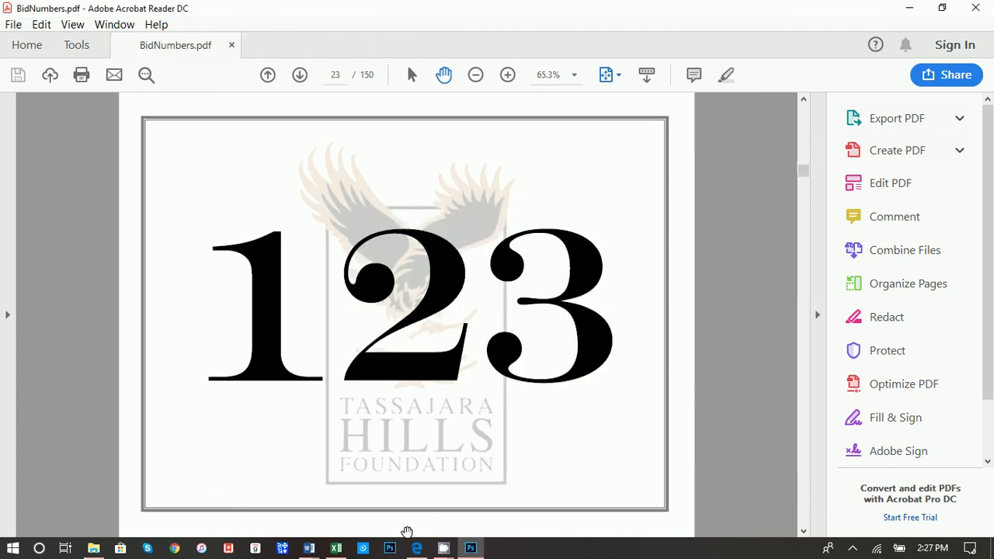
{"action": "left_click", "coordinate": [444, 549]}
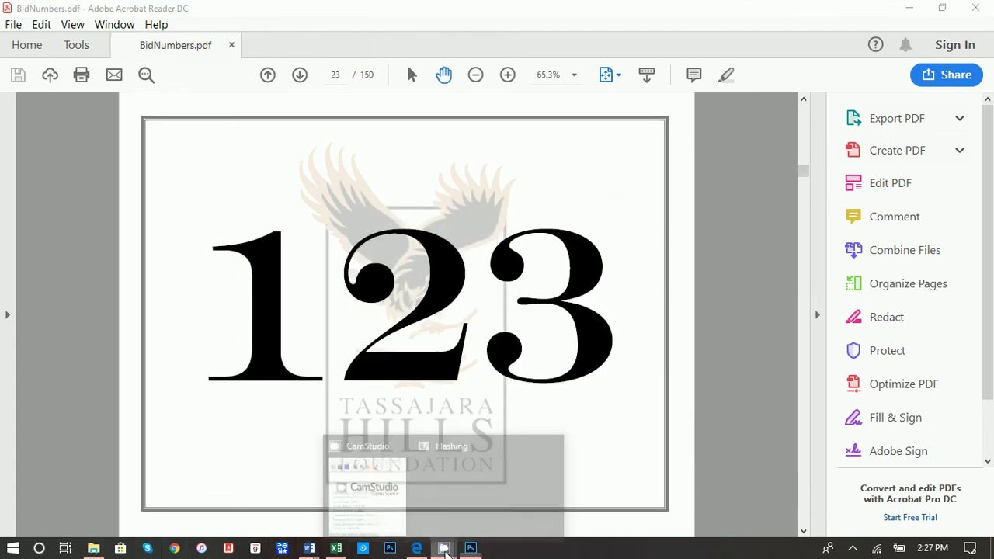
{"action": "left_click", "coordinate": [368, 497]}
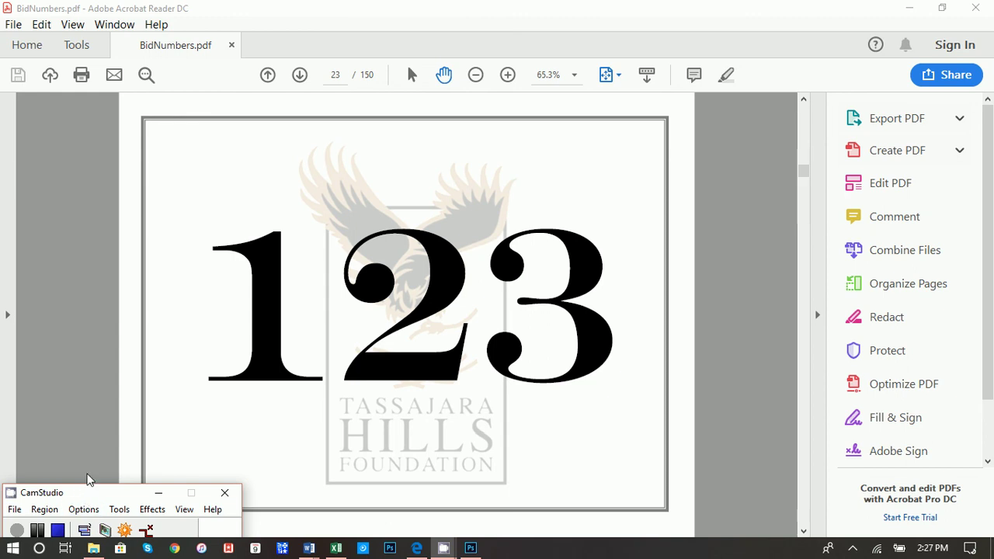
{"action": "left_click_drag", "start_coordinate": [87, 489], "coordinate": [89, 413]}
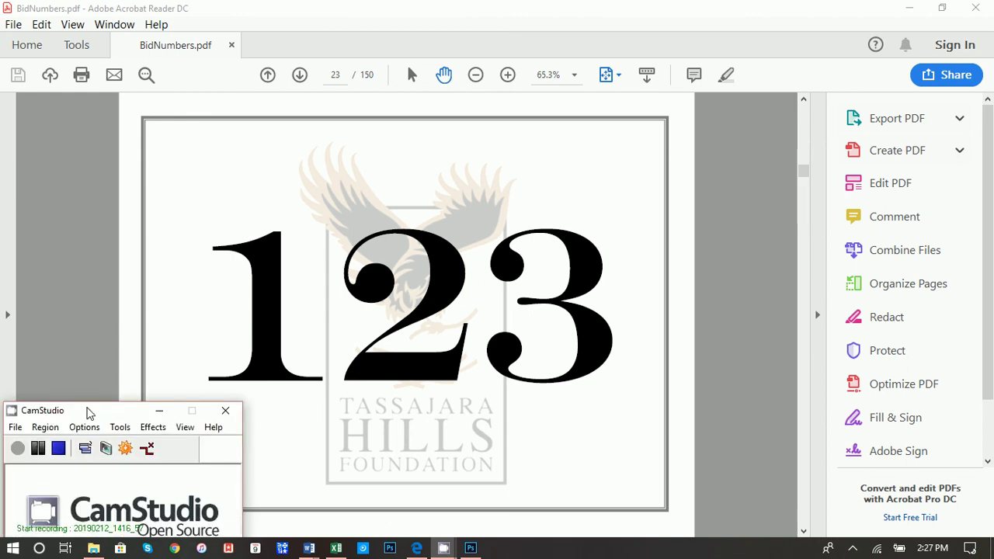